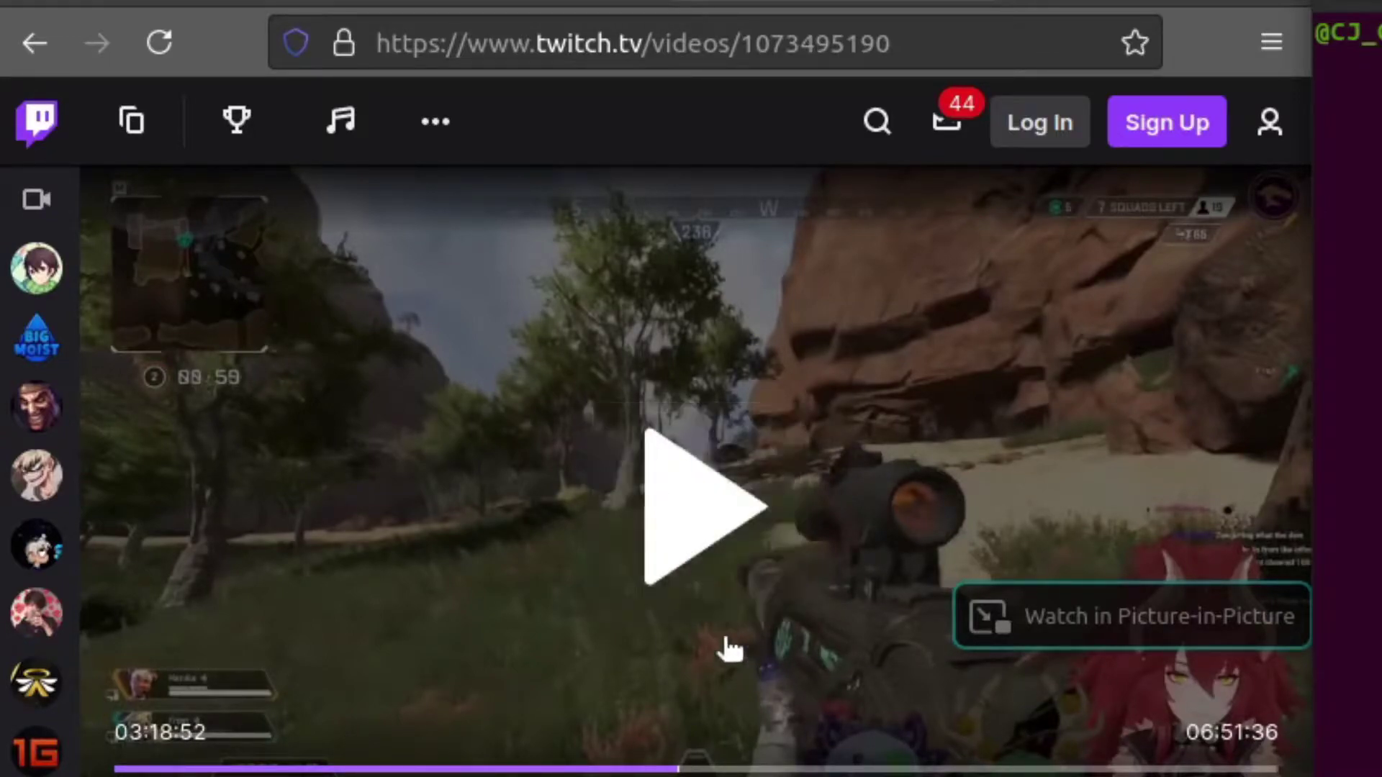
Step: Glance at the ffmpeg site and youtube-dl downloads page, then return to the paused Twitch VOD
left_click(308, 4)
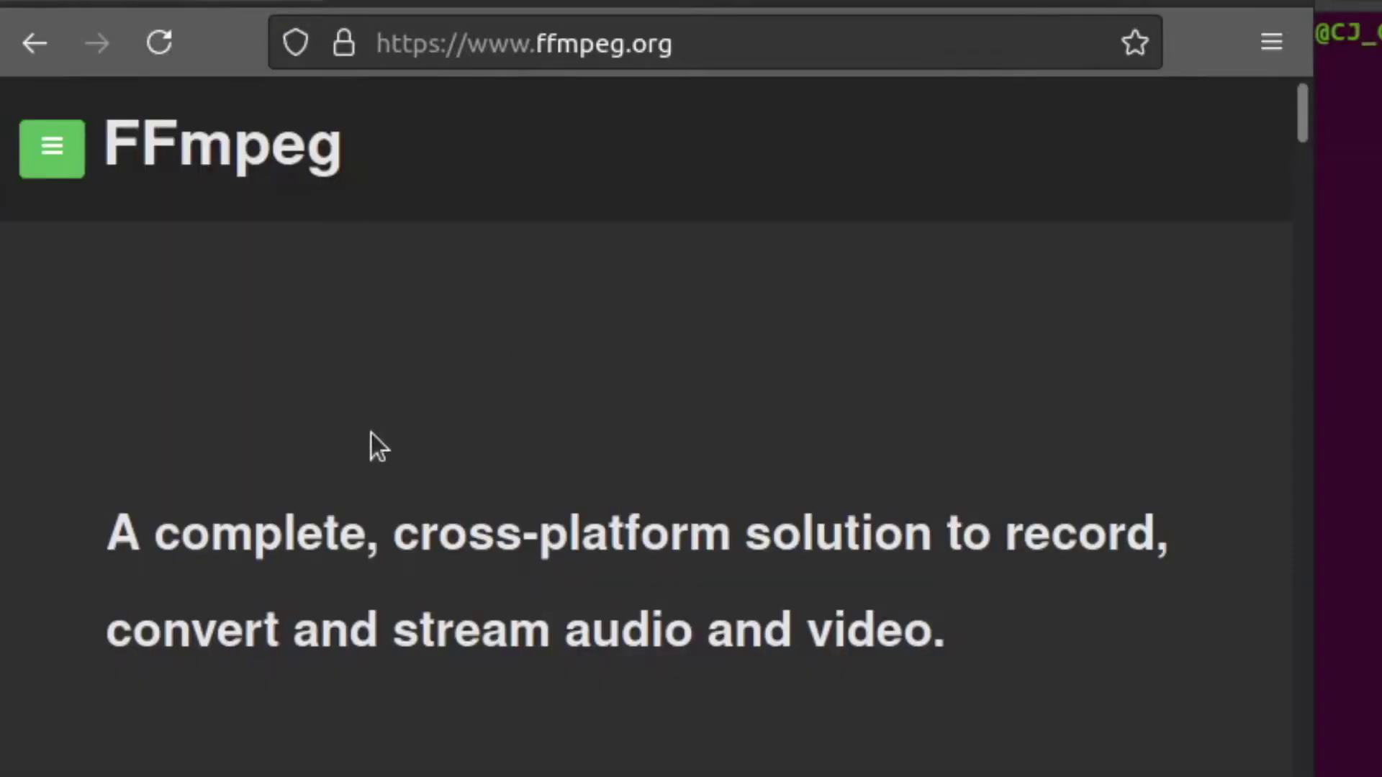
left_click(411, 4)
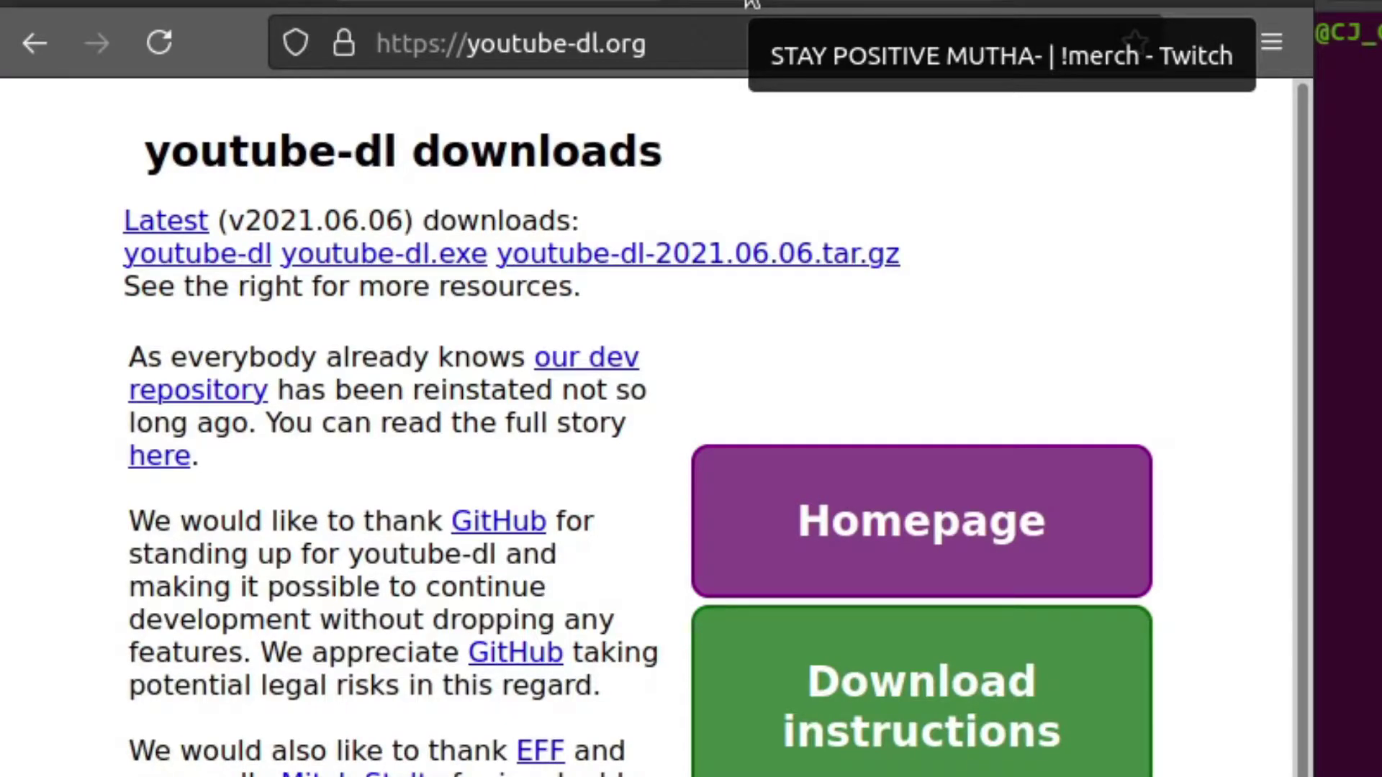
left_click(752, 3)
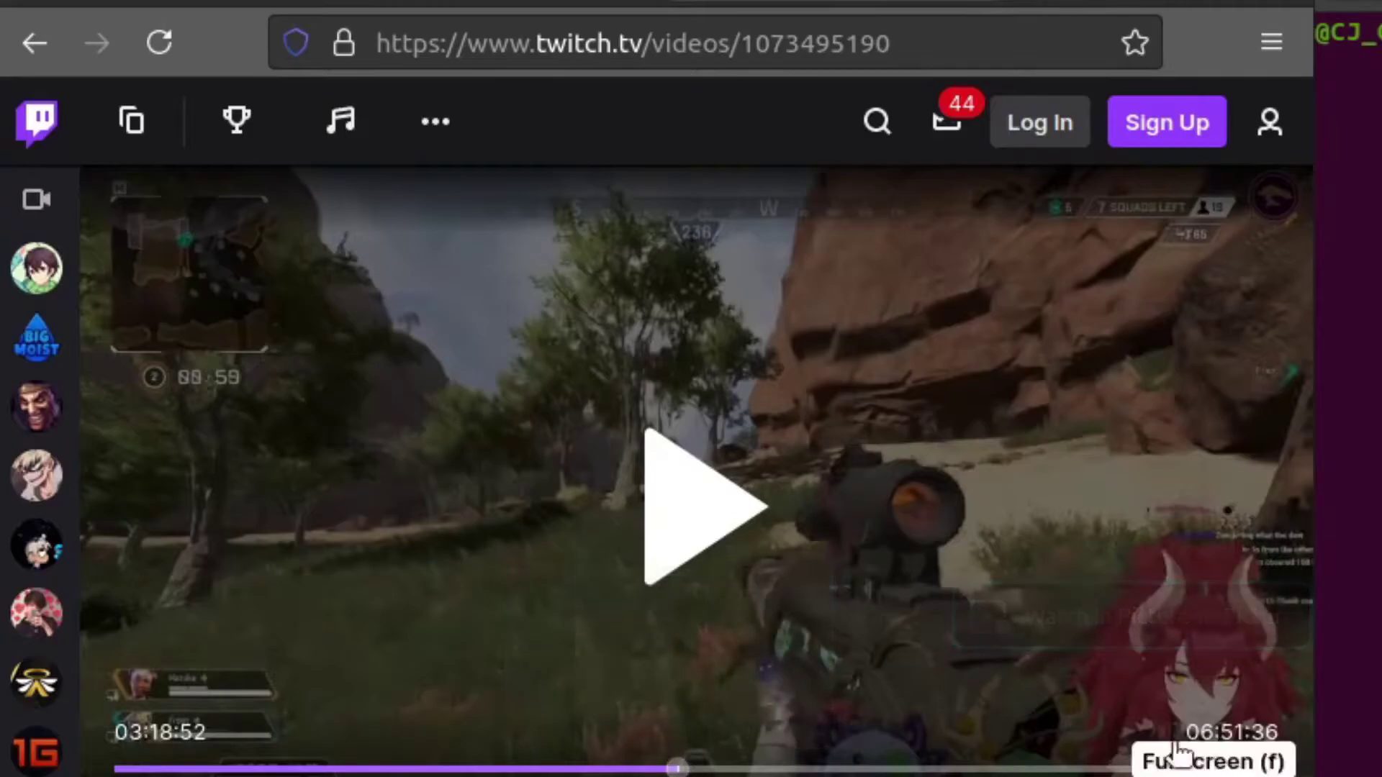
Step: Play the VOD from 03:18:52 through the kill and pause it at about 03:18:55
left_click(691, 518)
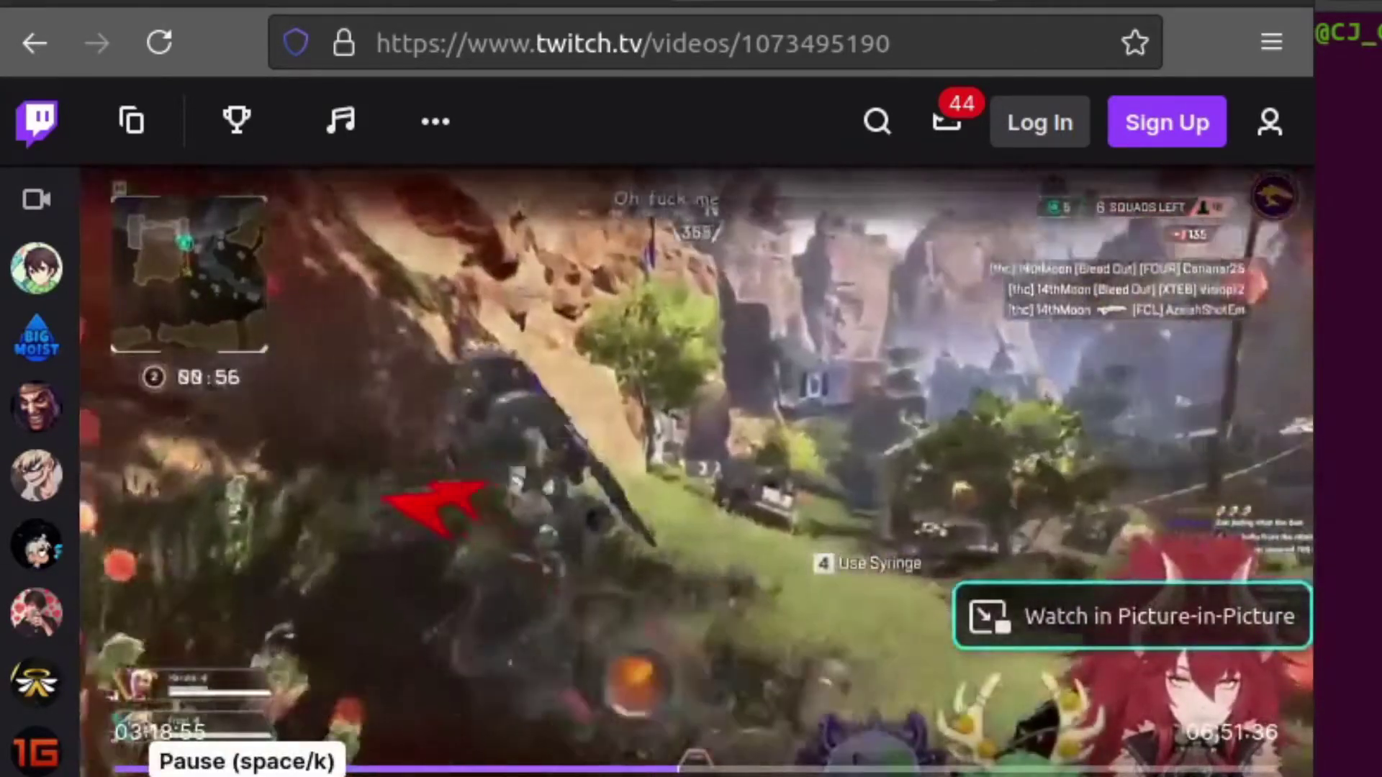
left_click(141, 769)
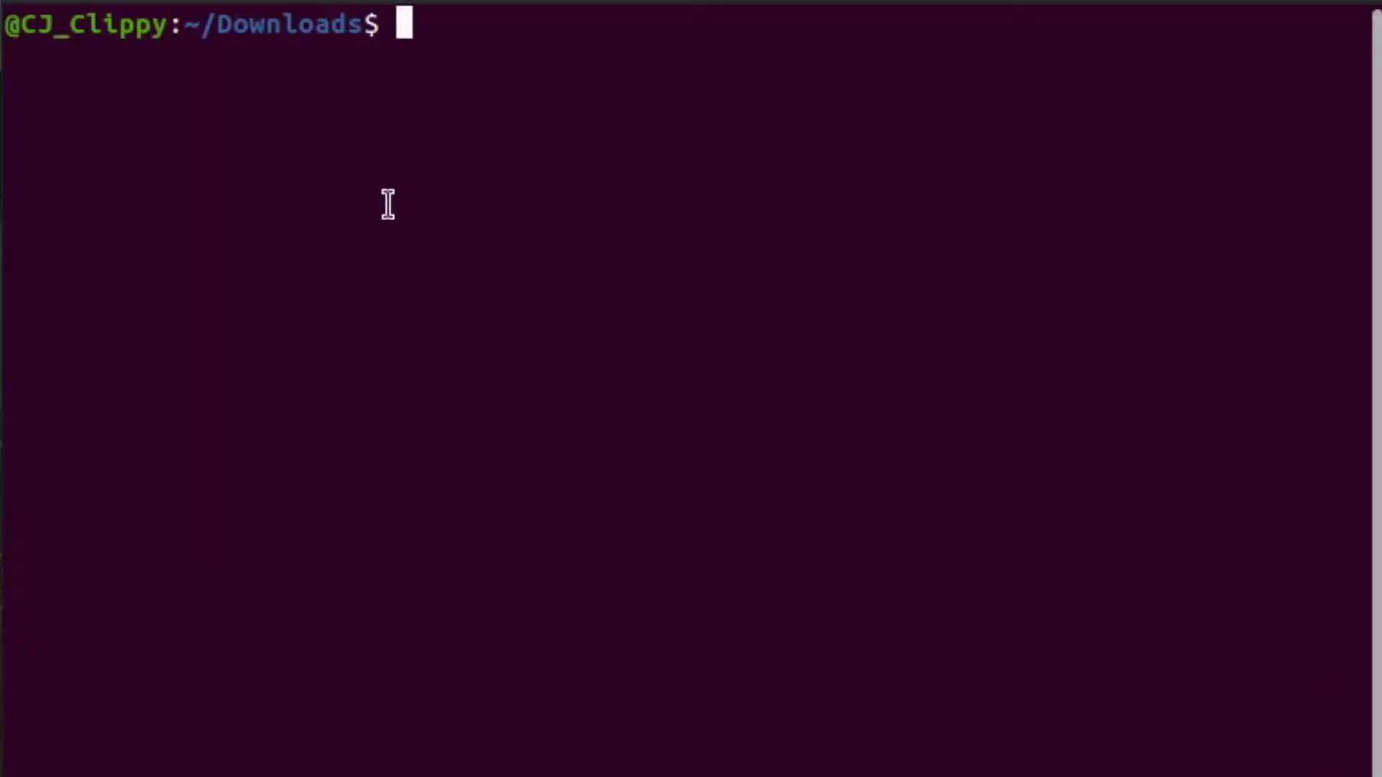
type("fffm")
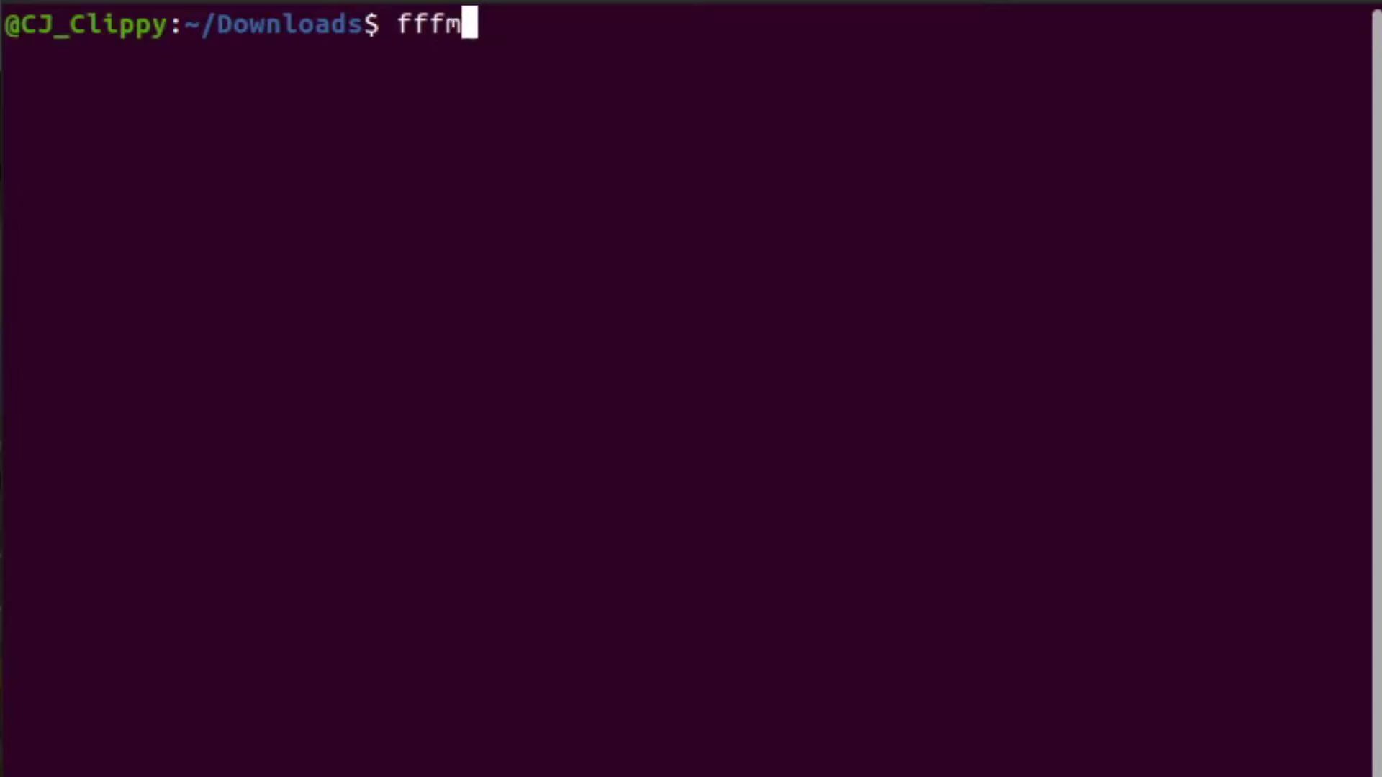
type("p")
Step: Enter ffmpeg -ss 03:18:52 -to 03:18:56 -i at the ~/Downloads prompt, fixing a typo
key("BackSpace")
key("BackSpace")
key("BackSpace")
type("m")
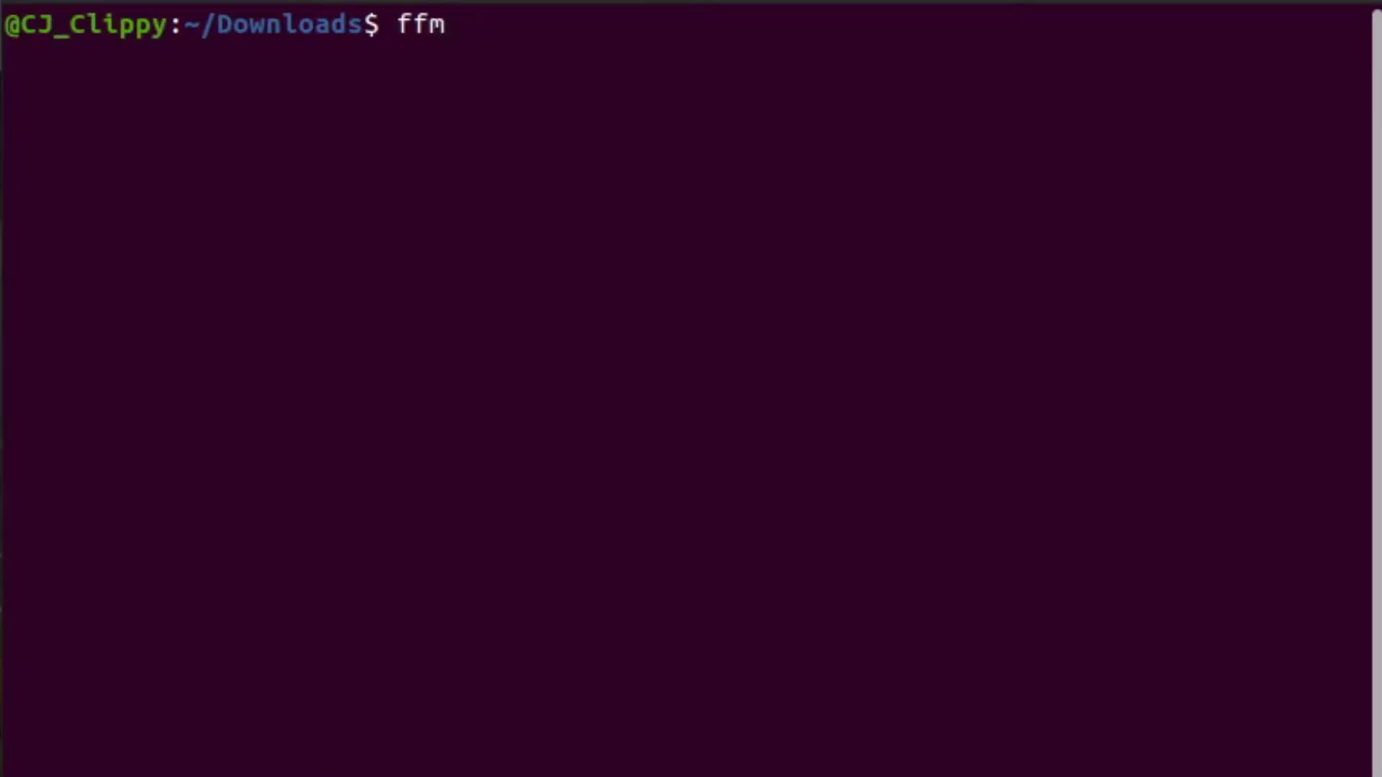
type("peg -")
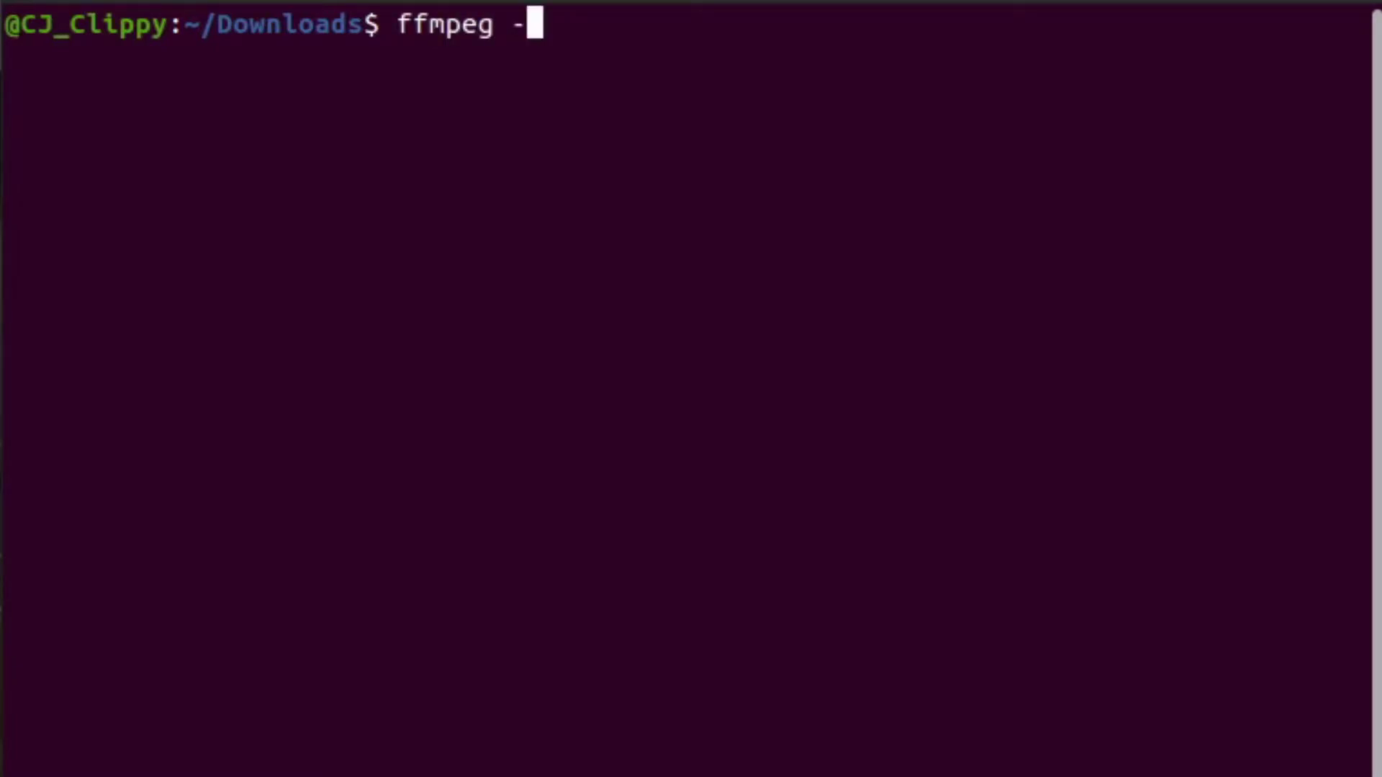
type("ss ")
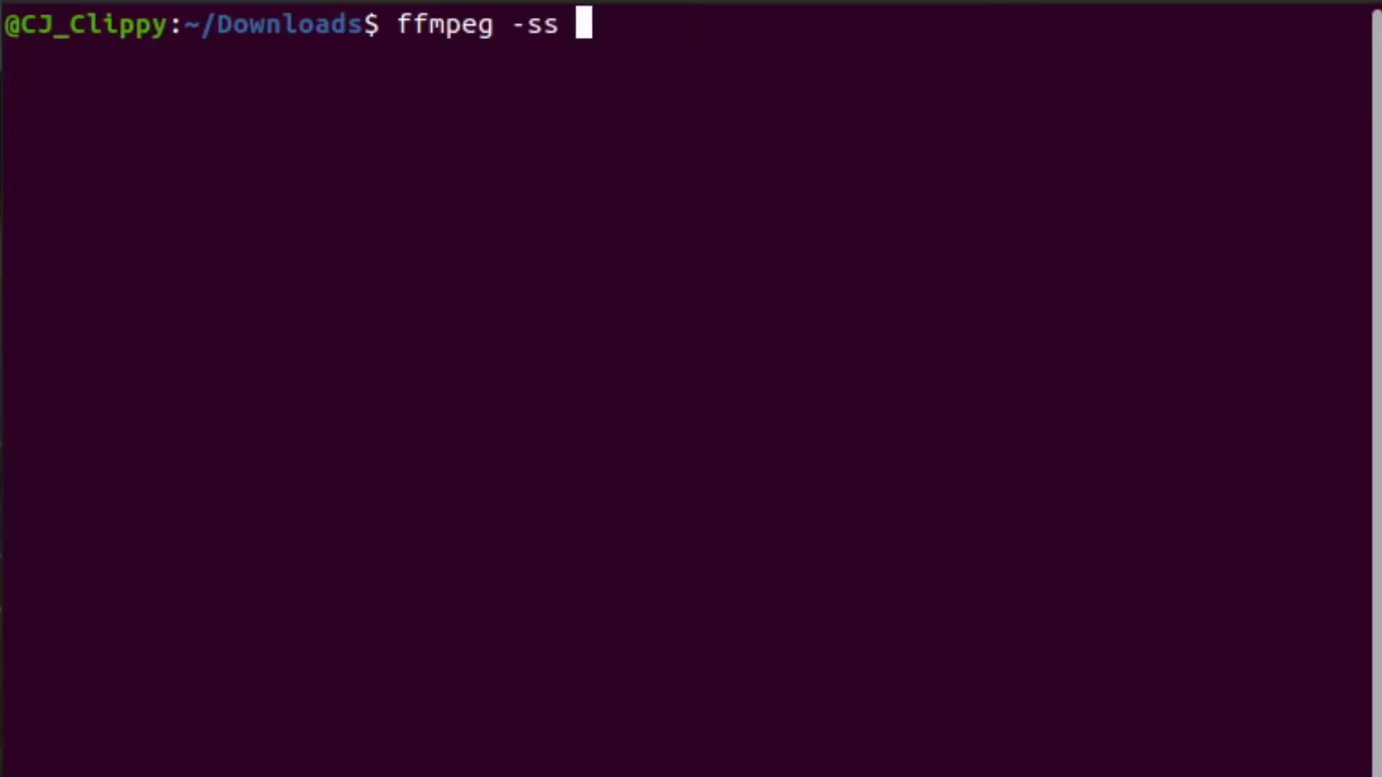
type("03:")
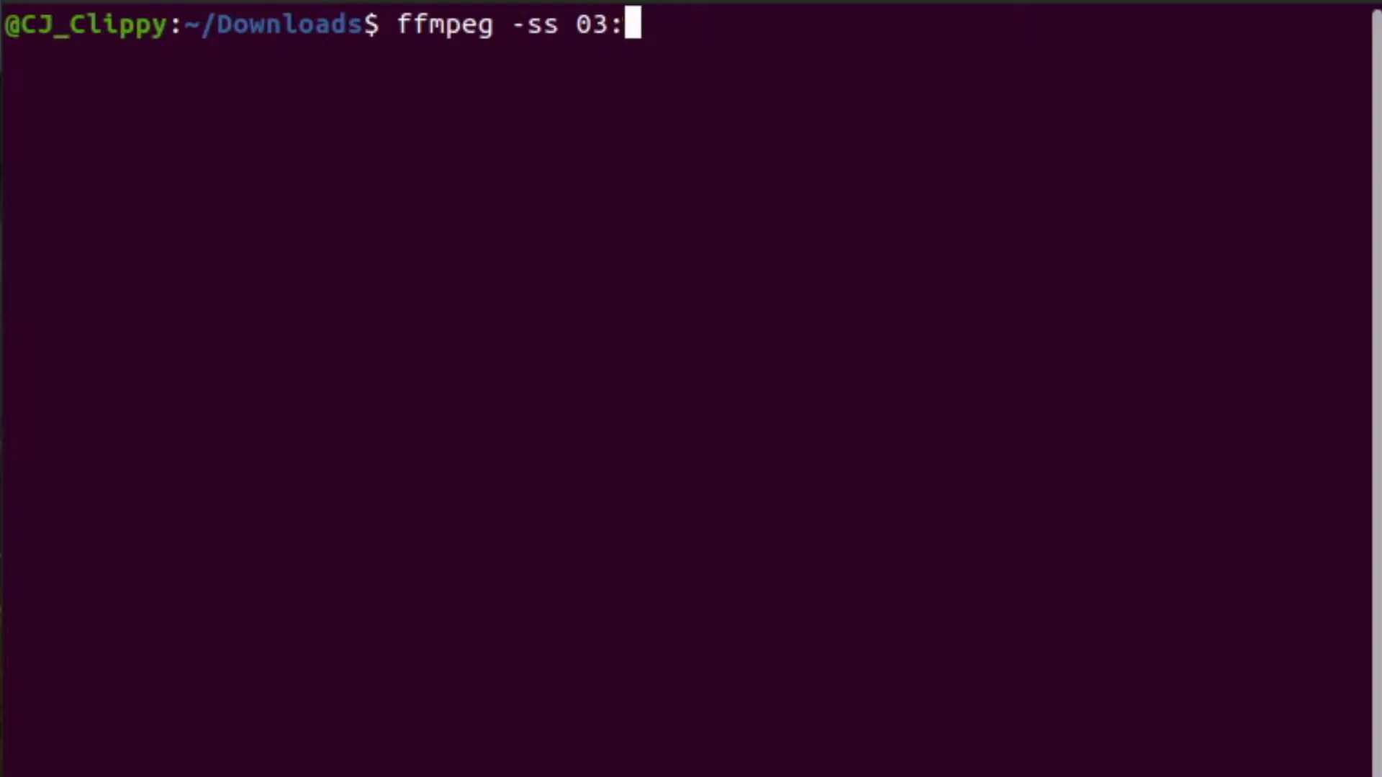
type("18:52")
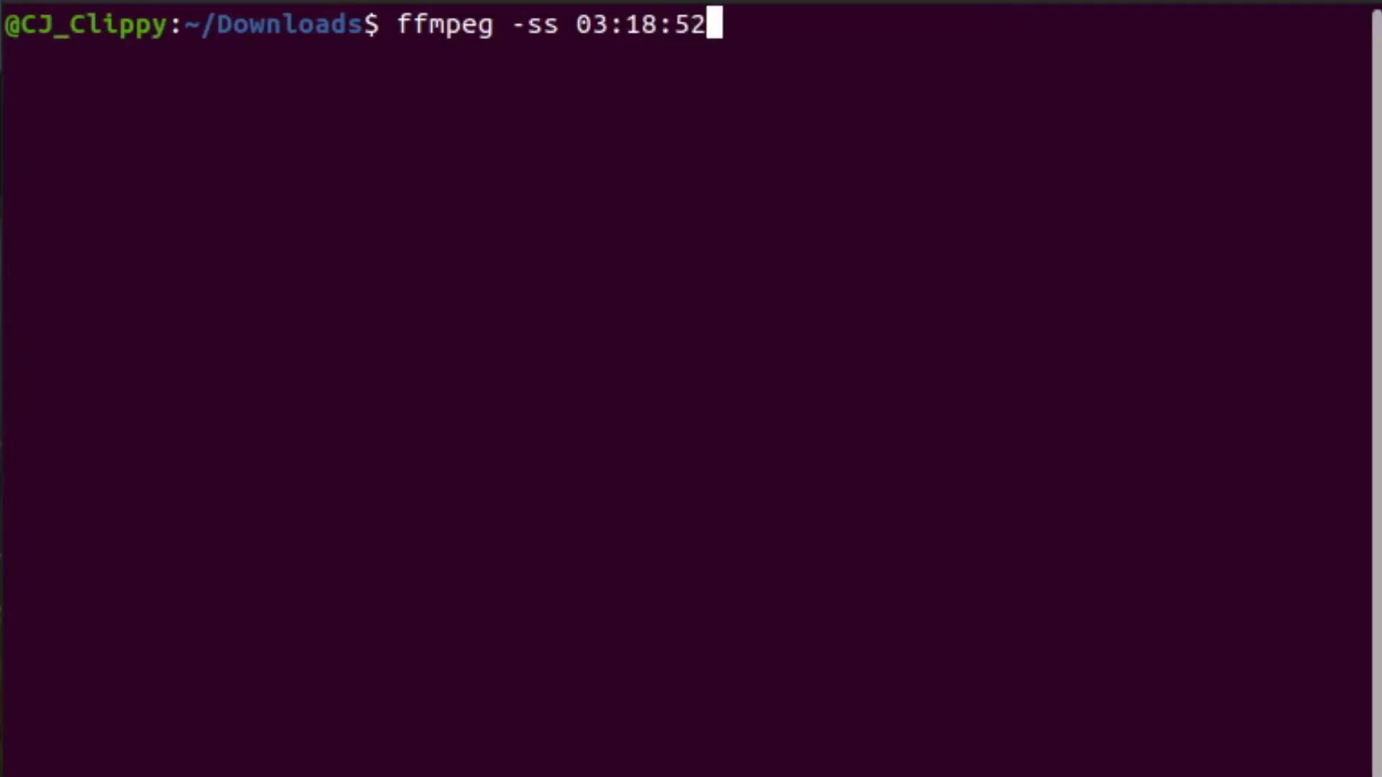
type(" -t")
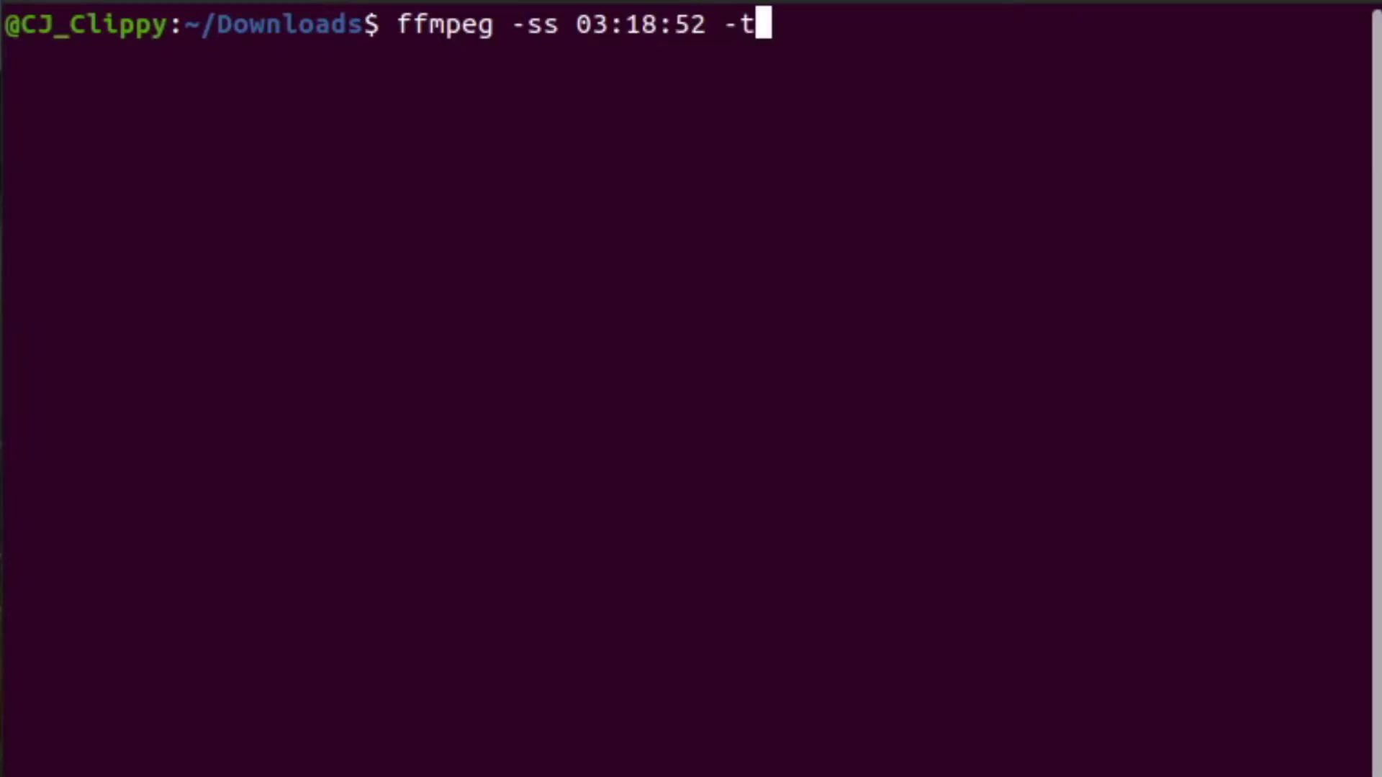
type("o")
type(" 03:18")
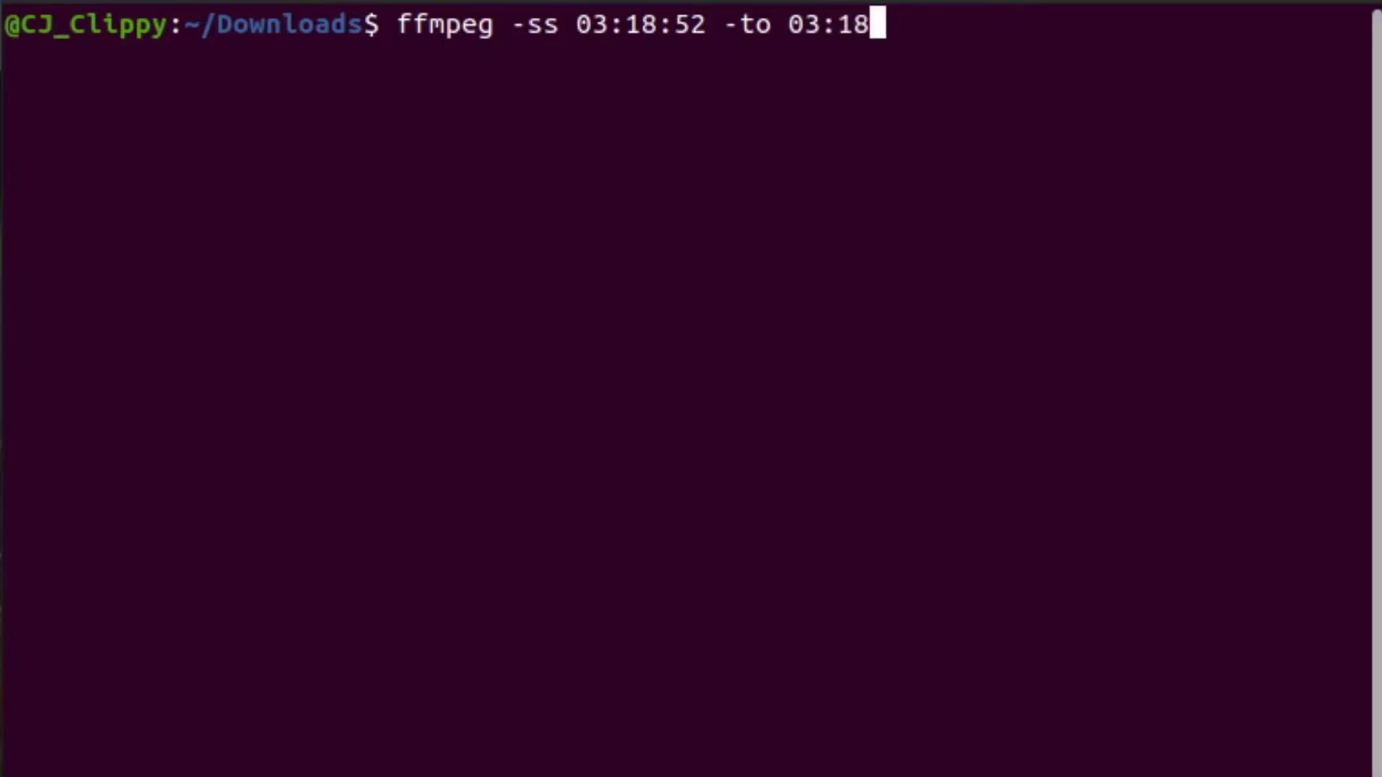
type(":5")
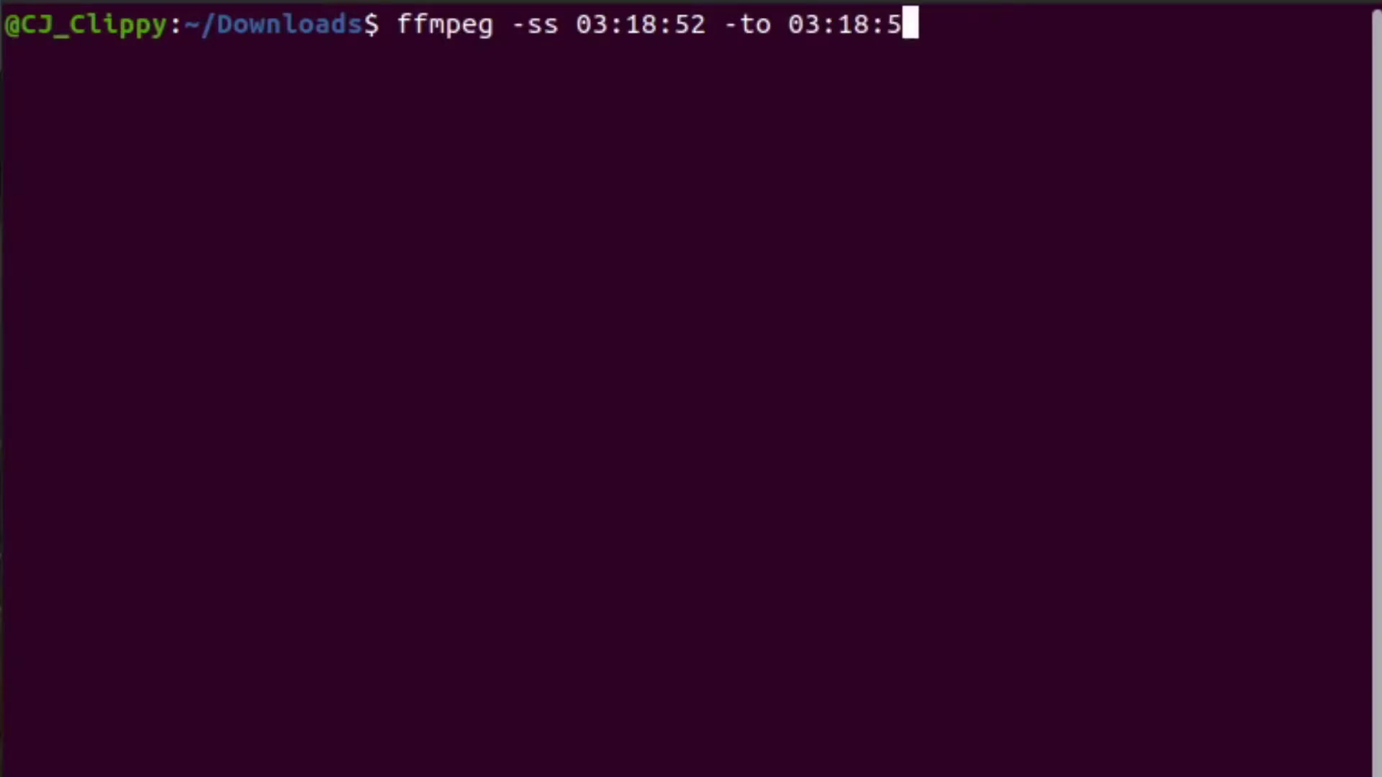
type("6")
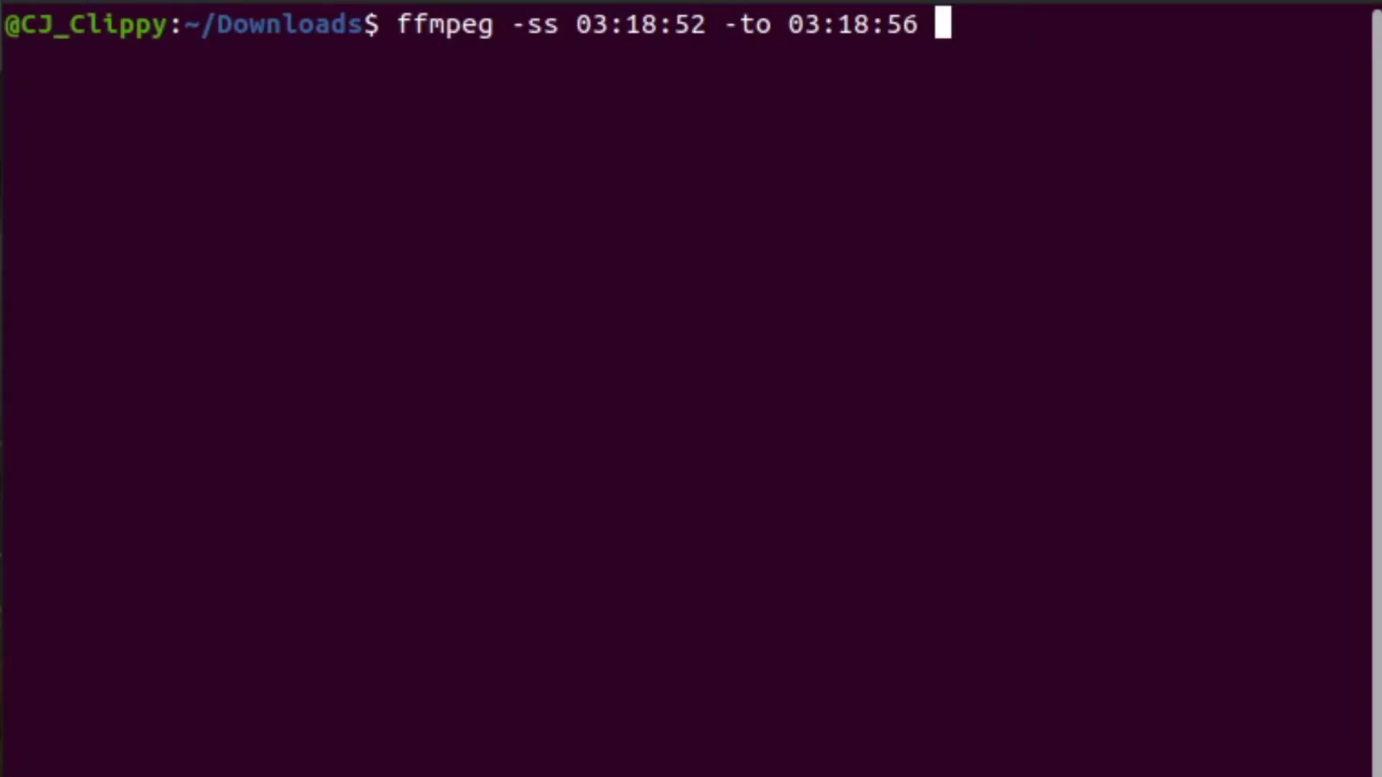
type("-i")
type("$()")
Step: Make the ffmpeg input a $(youtube-dl -g ) substitution with the caret inside the parentheses
key("Left")
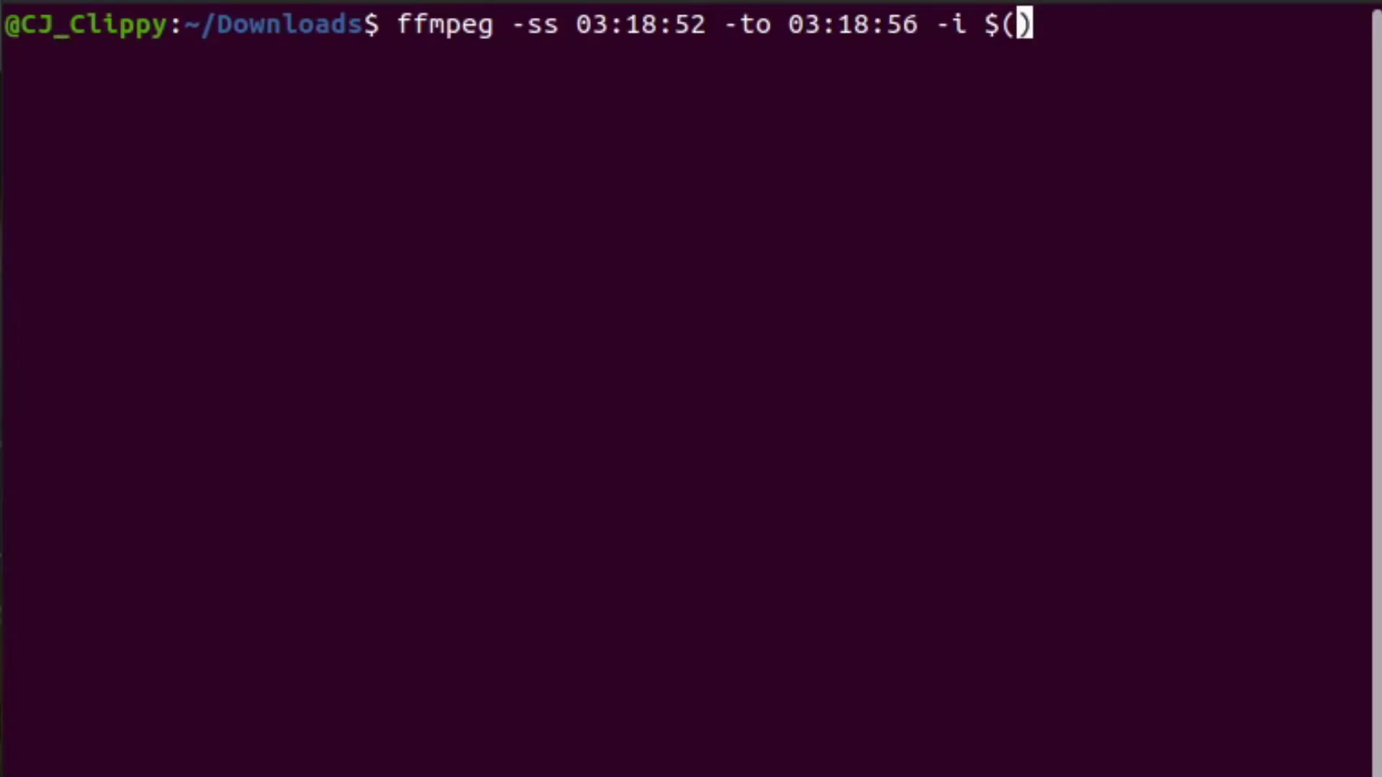
key("Left")
key("Left")
key("End")
key("Left")
type("youtube-")
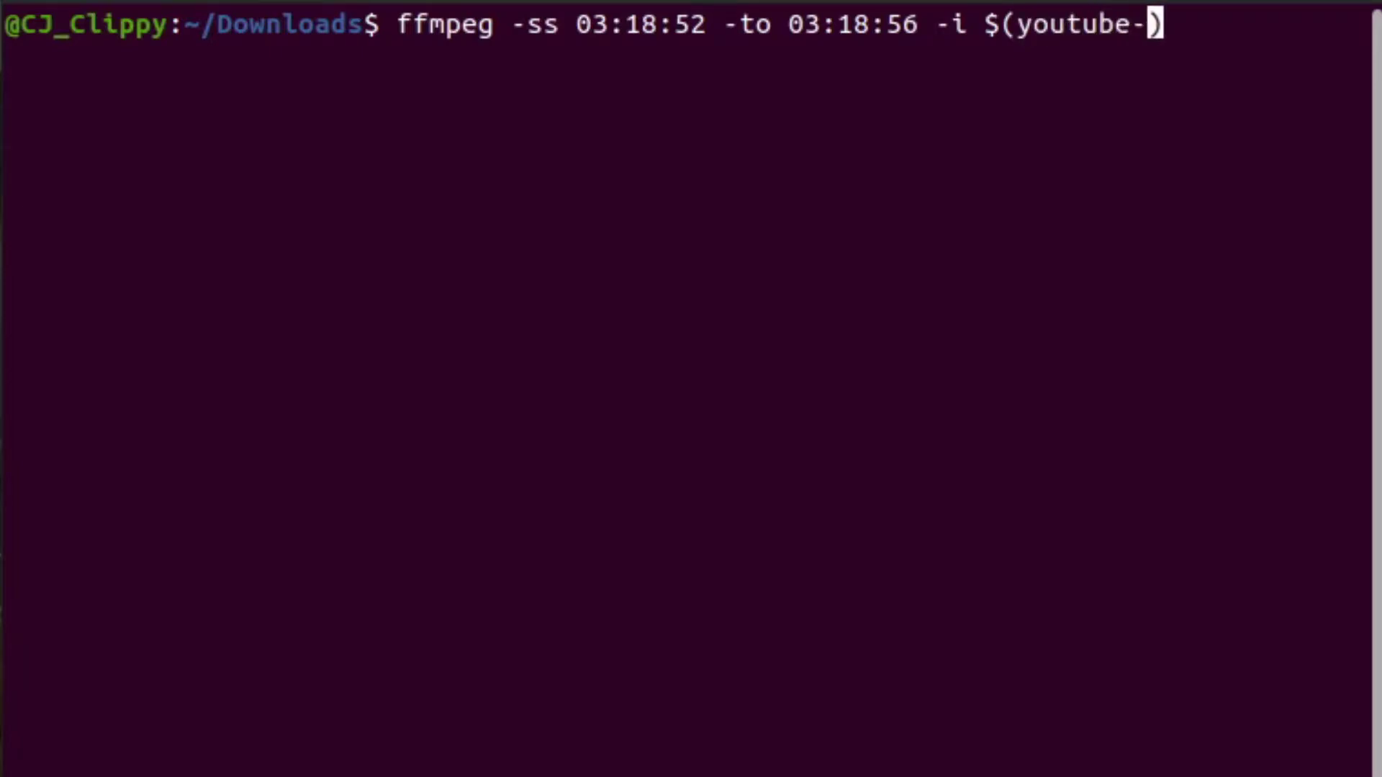
type("dl l")
key("BackSpace")
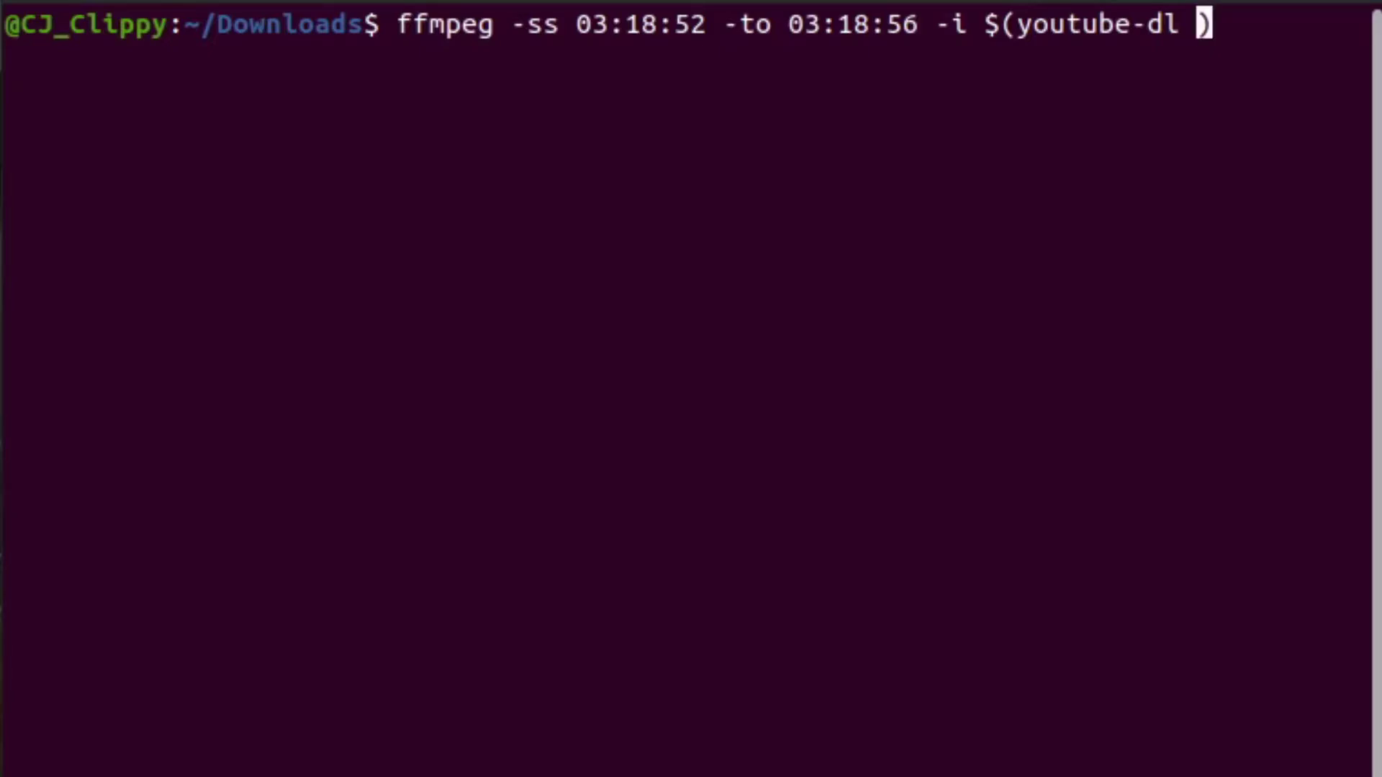
type("-g")
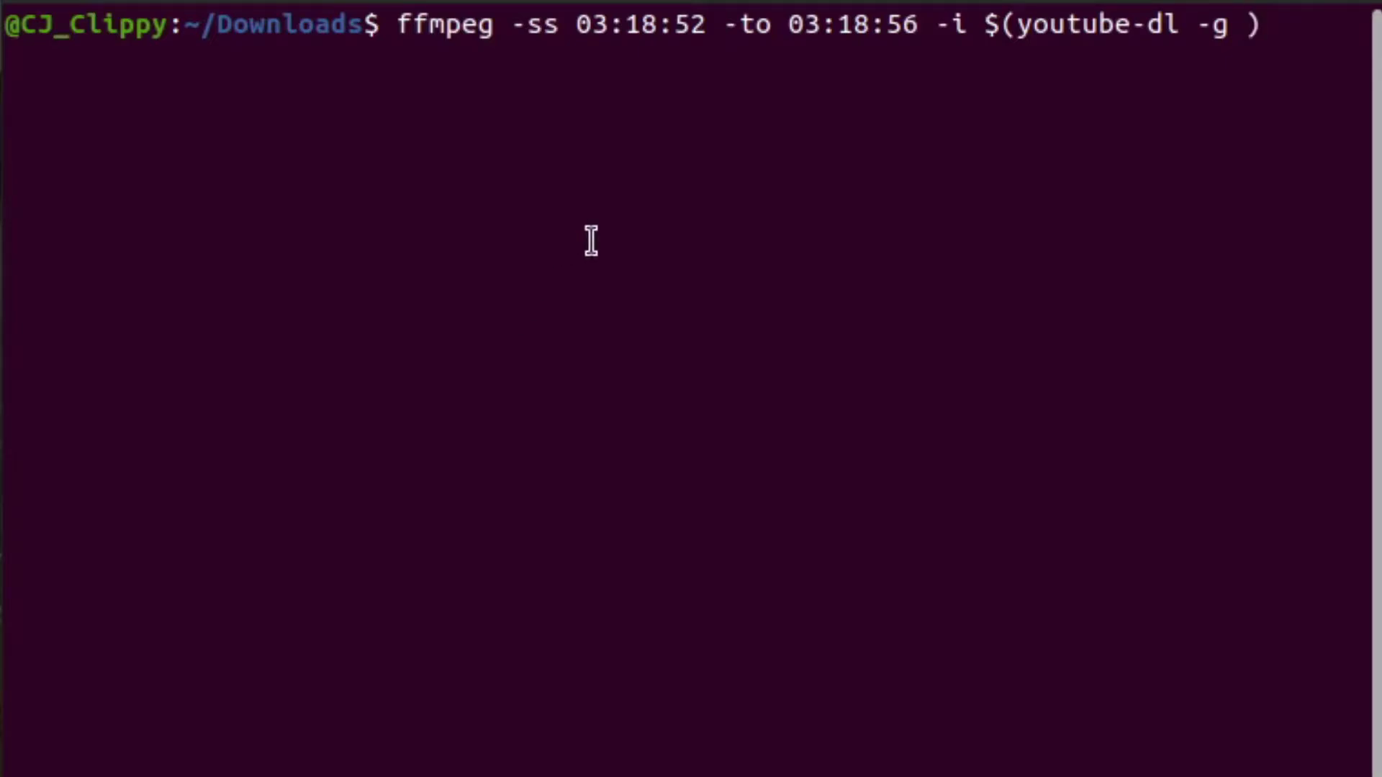
Step: Copy the Twitch VOD address from the Firefox address bar
key("alt+Tab")
left_click(758, 44)
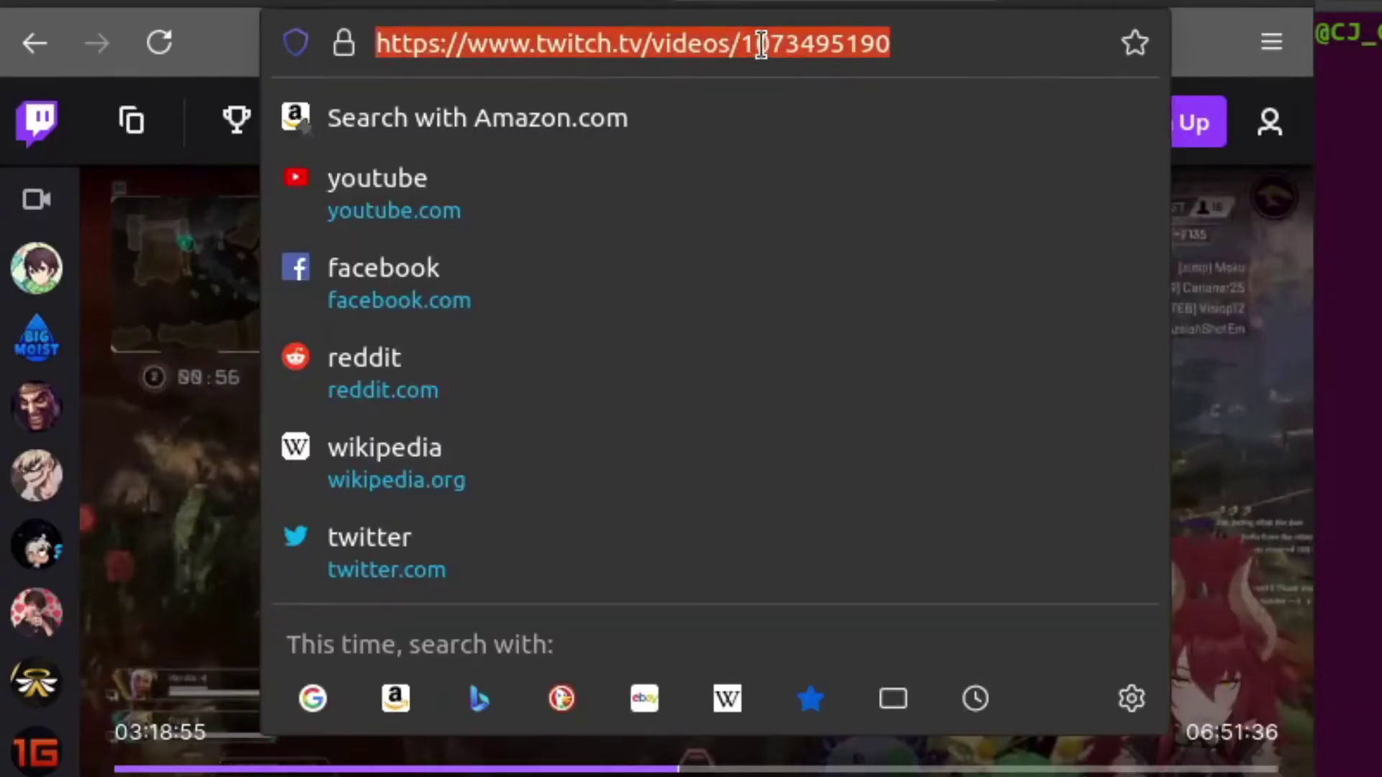
key("ctrl+c")
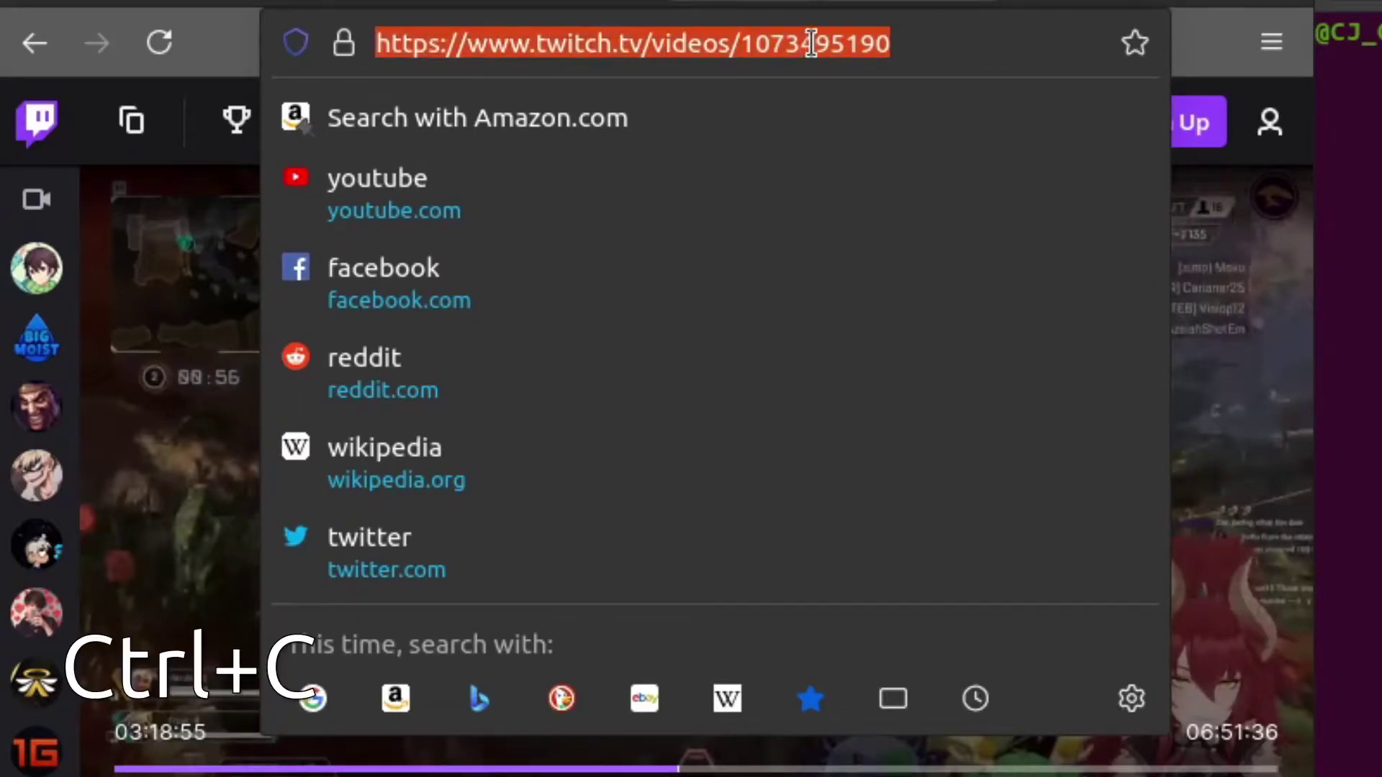
left_click(750, 46)
key("Escape")
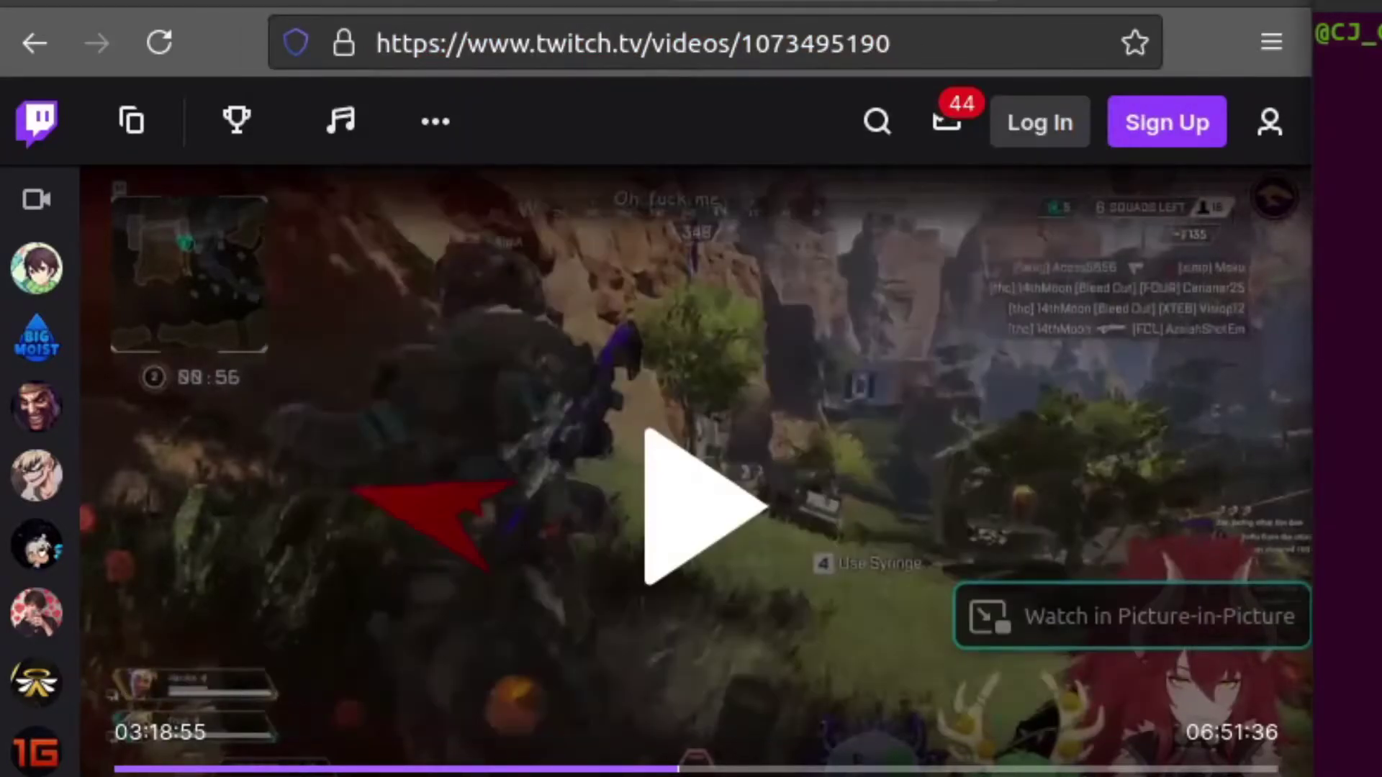
Step: Paste the VOD URL into youtube-dl -g, add ./nice-kill.mp4 as output and run ffmpeg to encode the clip
key("alt+Tab")
key("ctrl+shift+v")
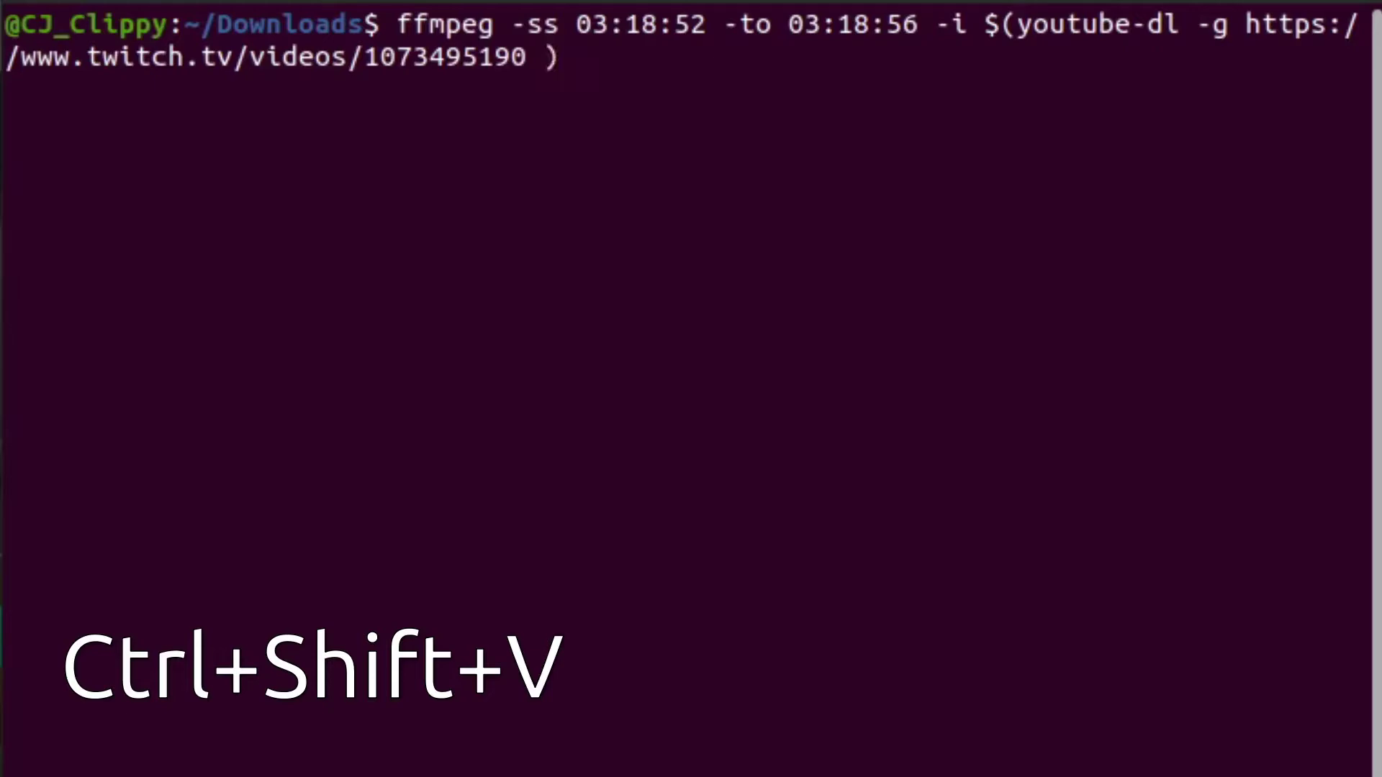
key("Left")
key("BackSpace")
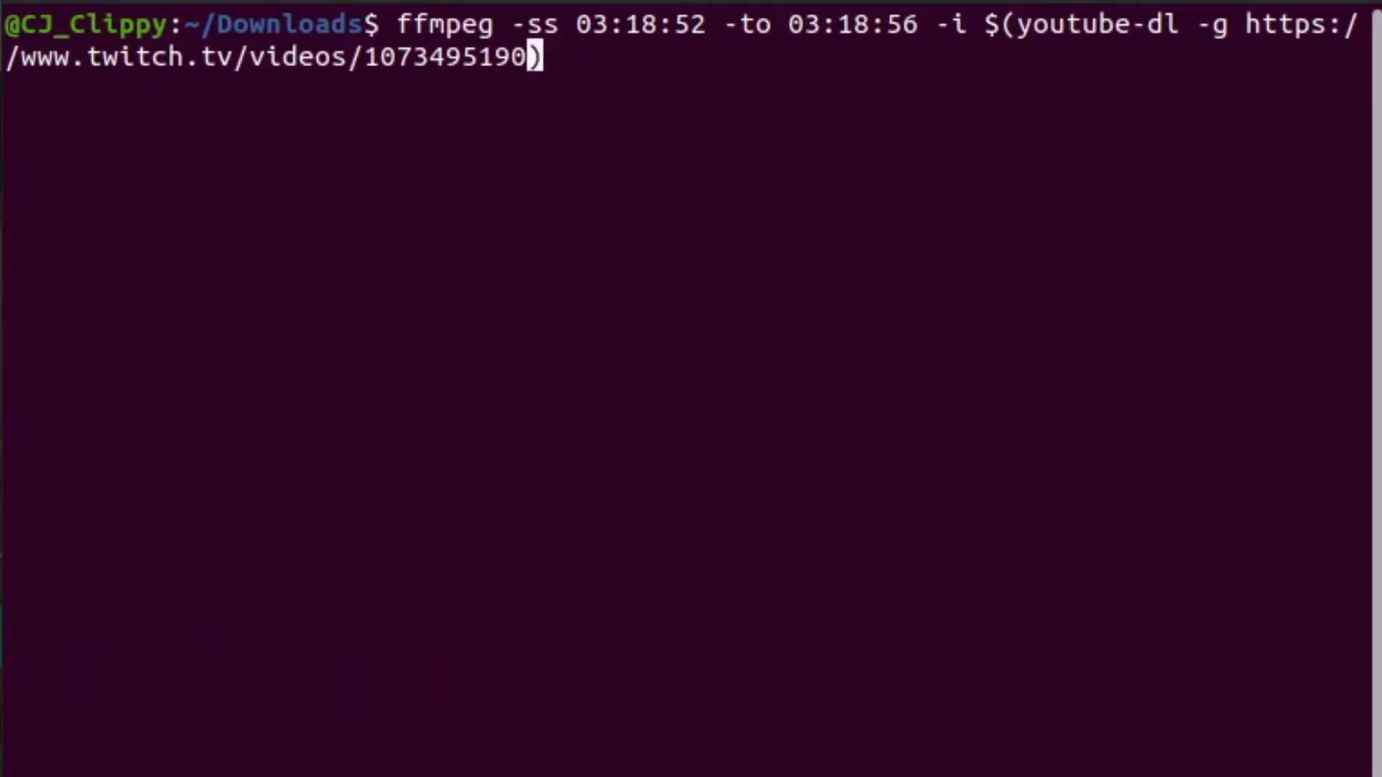
key("Right")
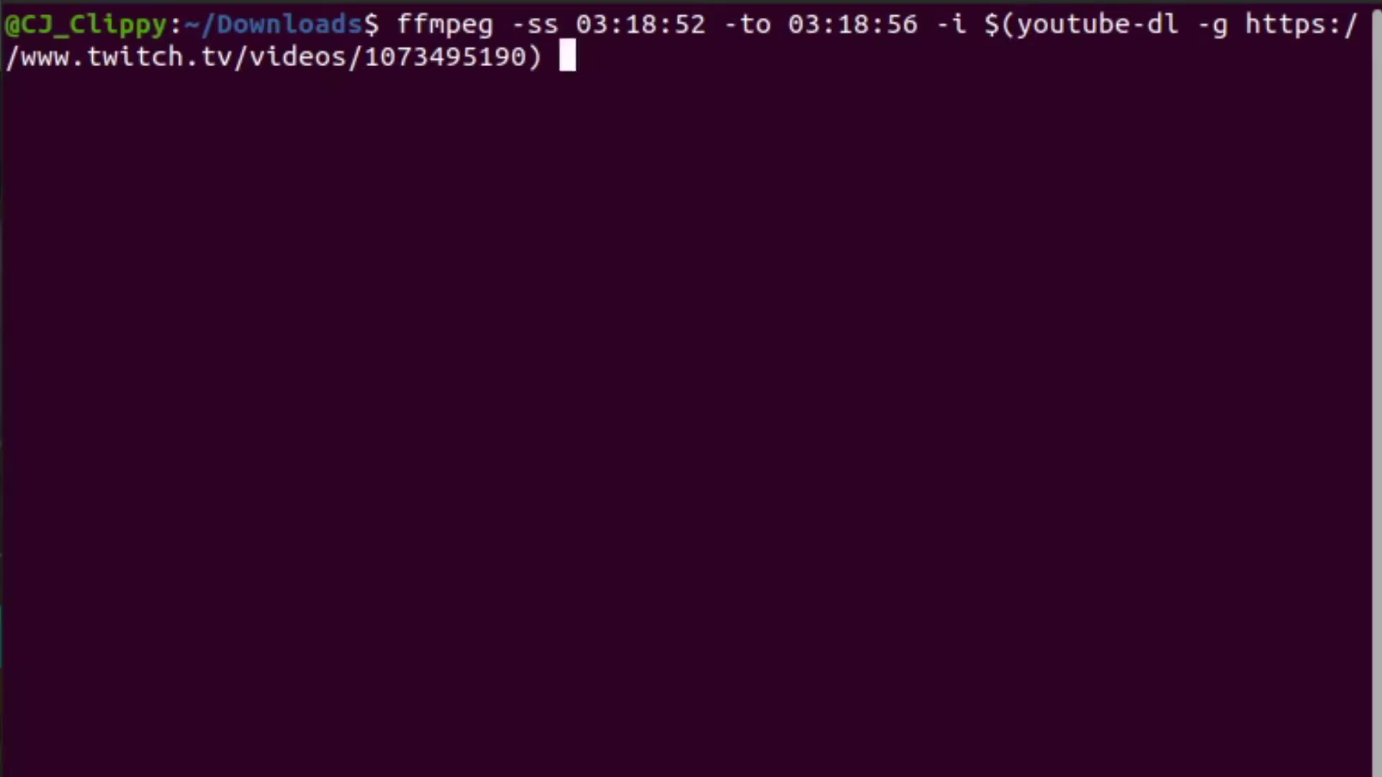
type("./")
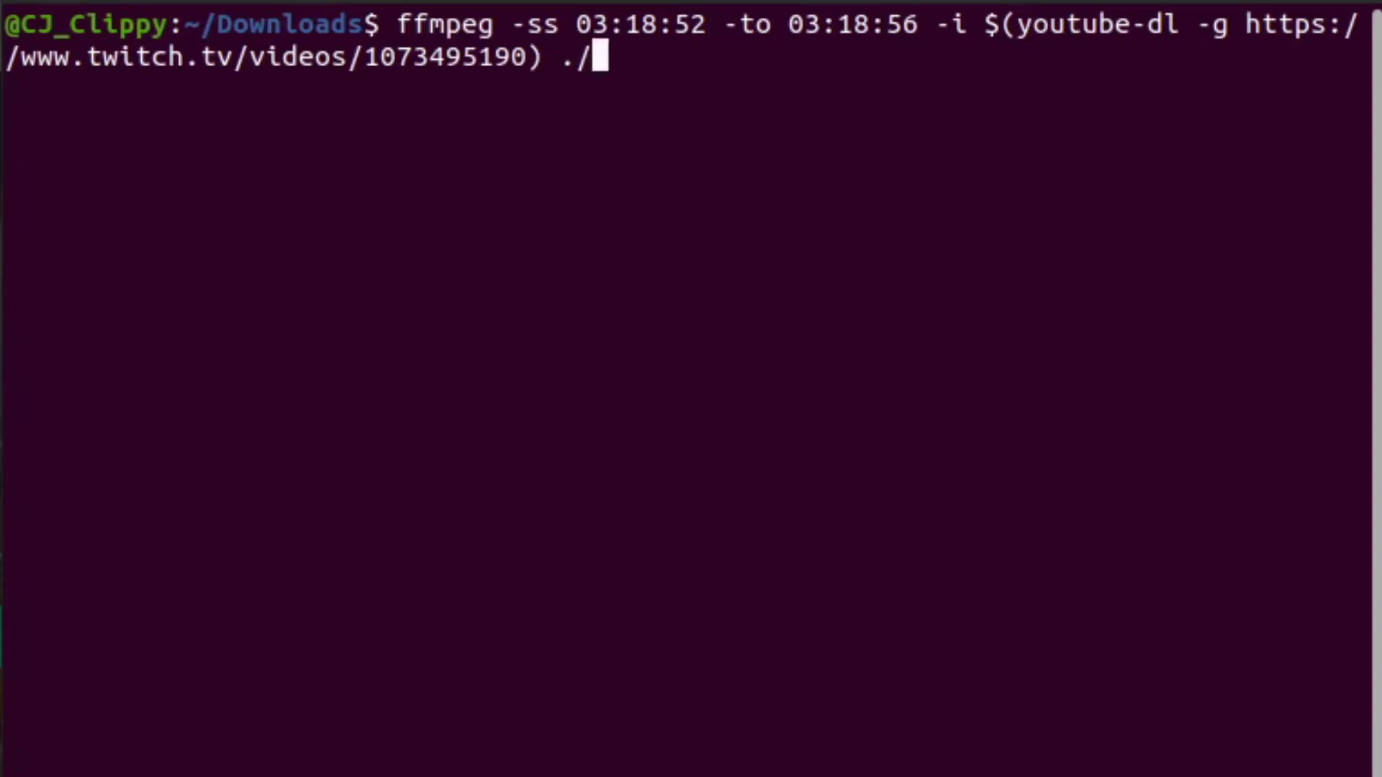
type("nic")
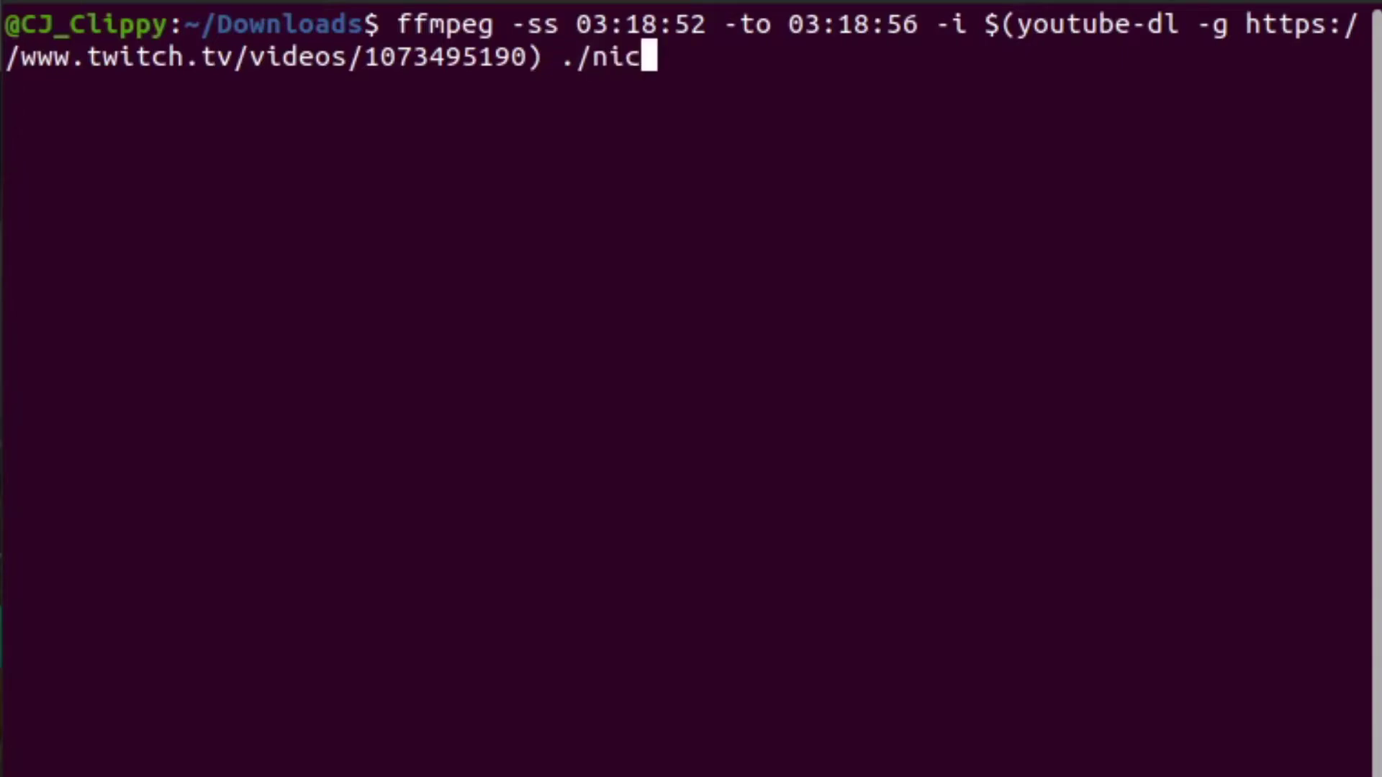
type("e-kill.mp4")
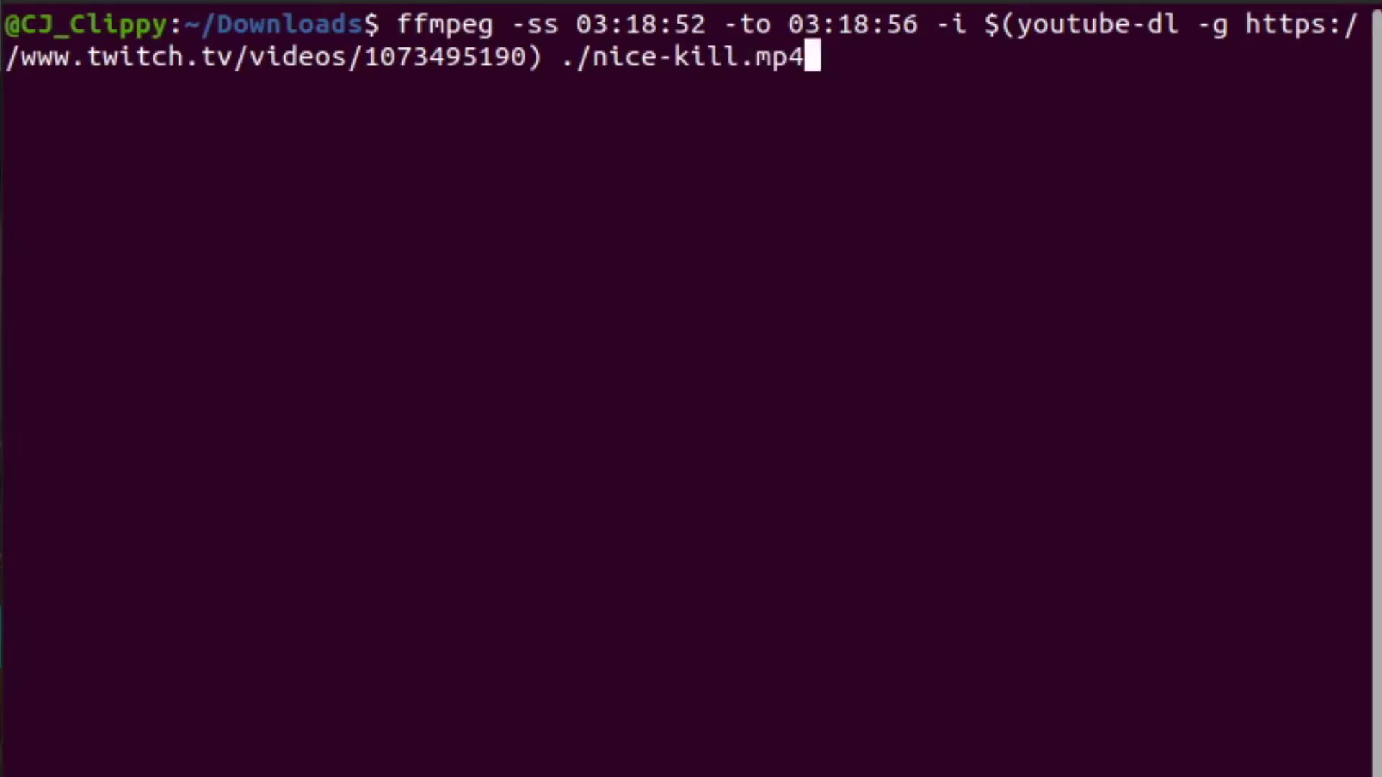
key("Return")
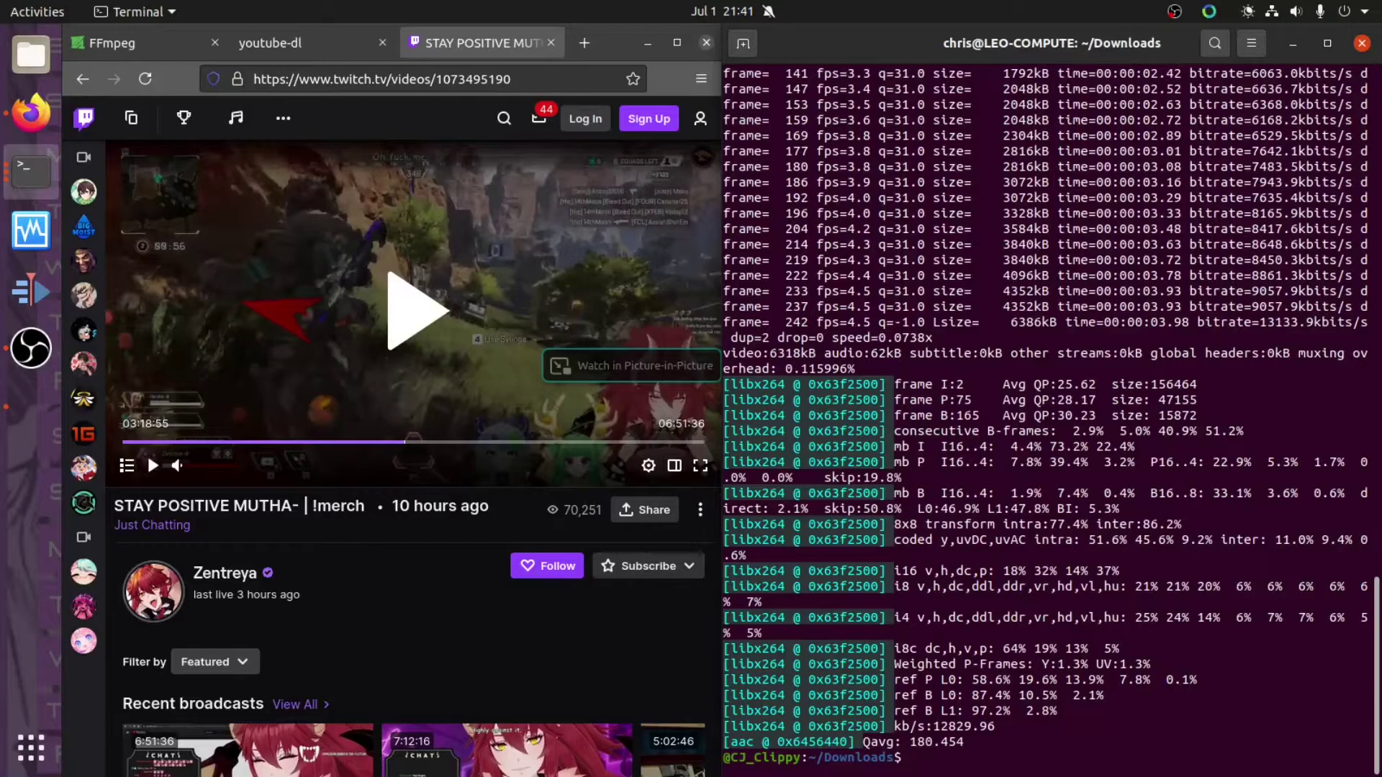
type("mpv ni")
Step: Play nice-kill.mp4 in mpv through to its end
key("Tab")
key("Return")
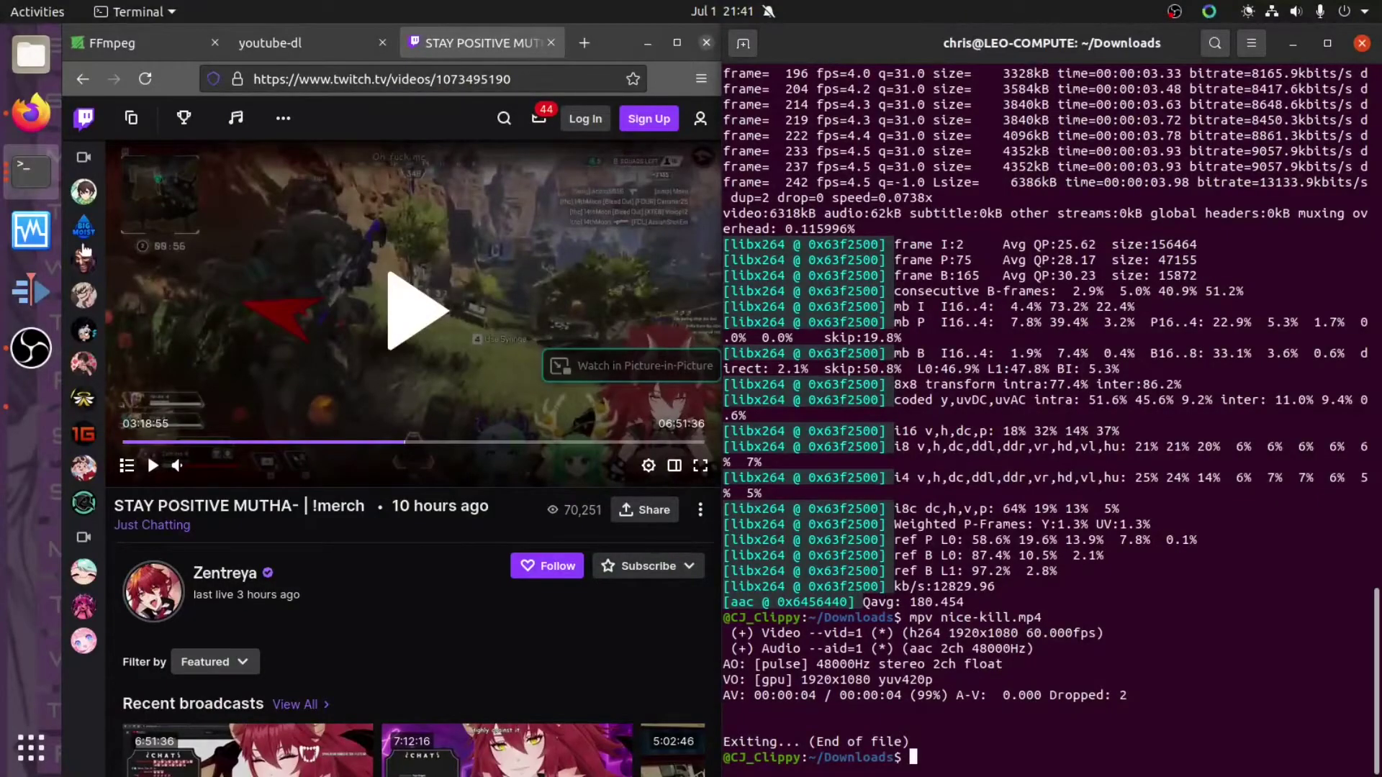
Step: In the Windows VM PowerShell, cd into Downloads and type ffmpeg -ss 03:18:52 -to 03:18:56
left_click(11, 399)
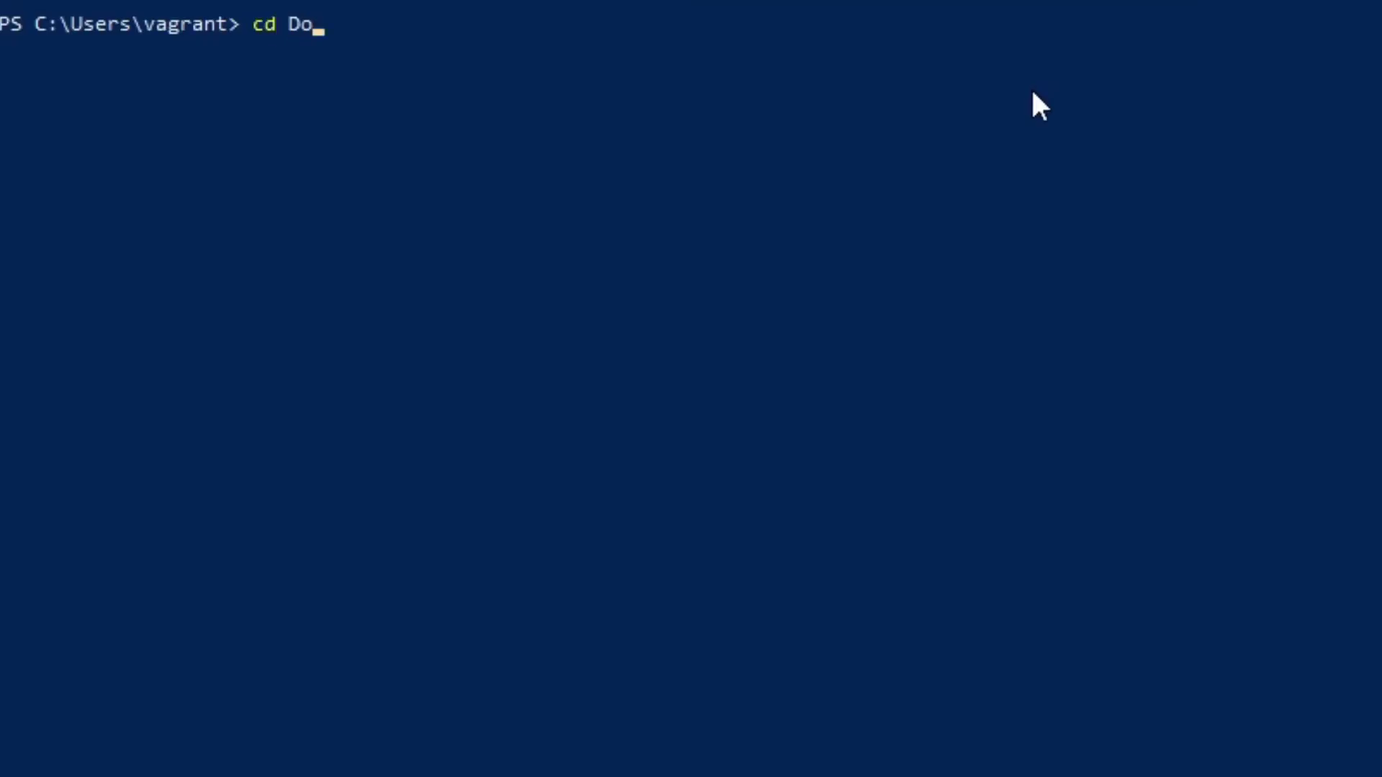
key("Tab")
key("Return")
type("ff")
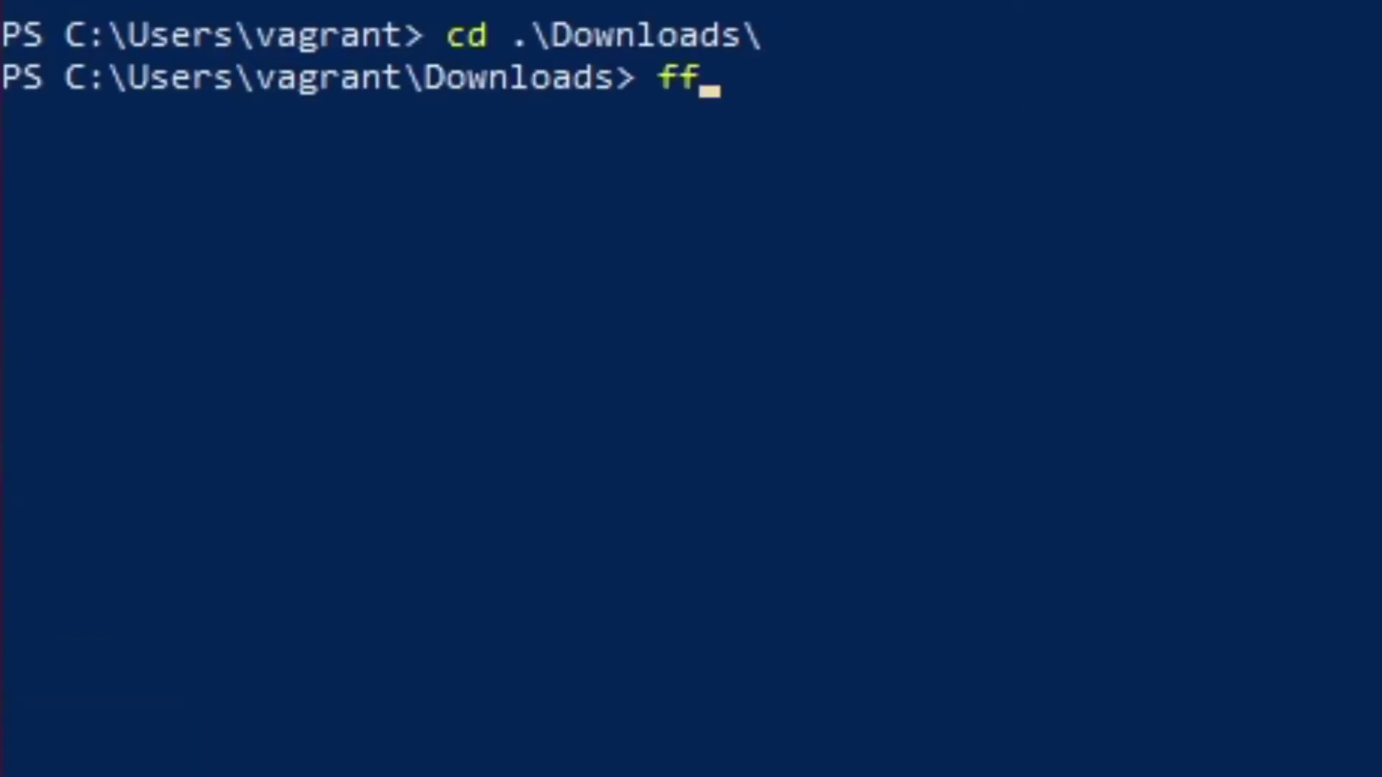
type("mpeg")
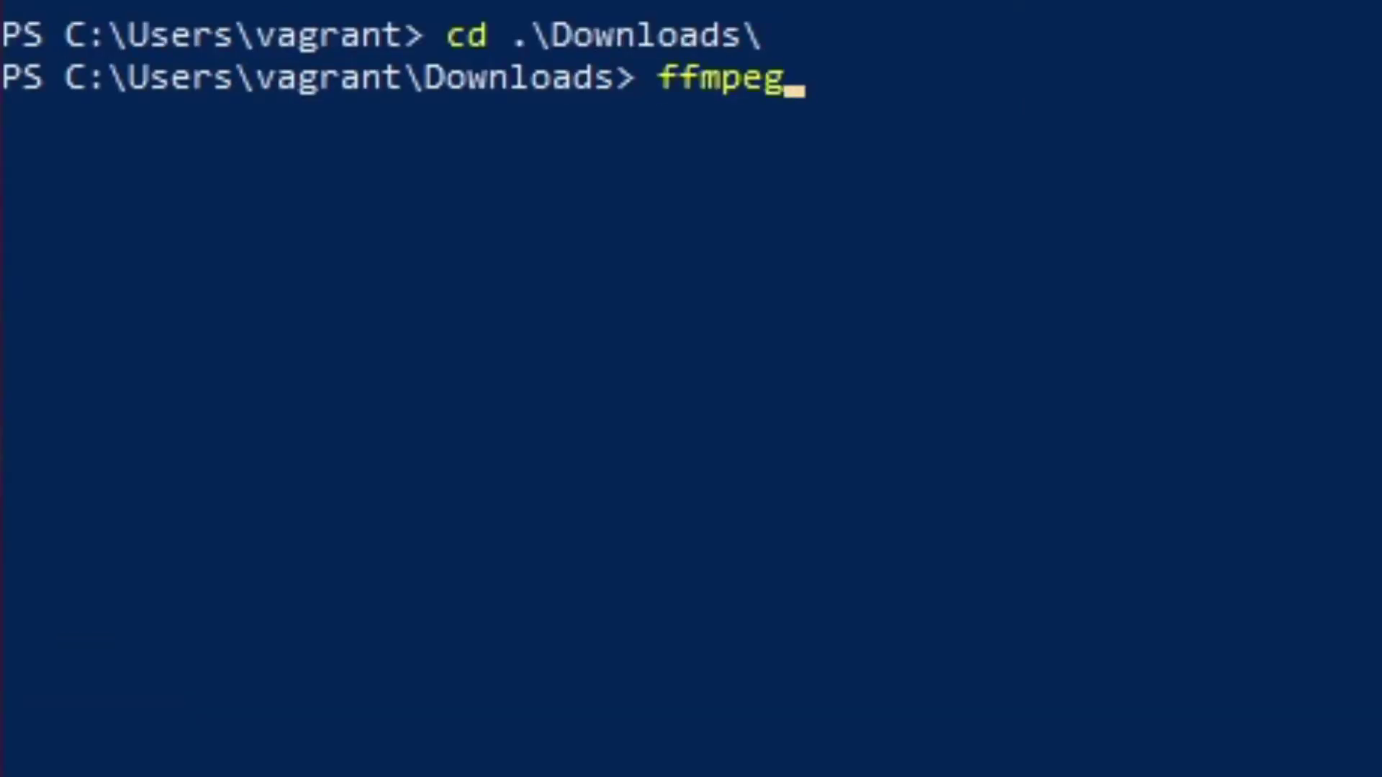
type(" -ss -")
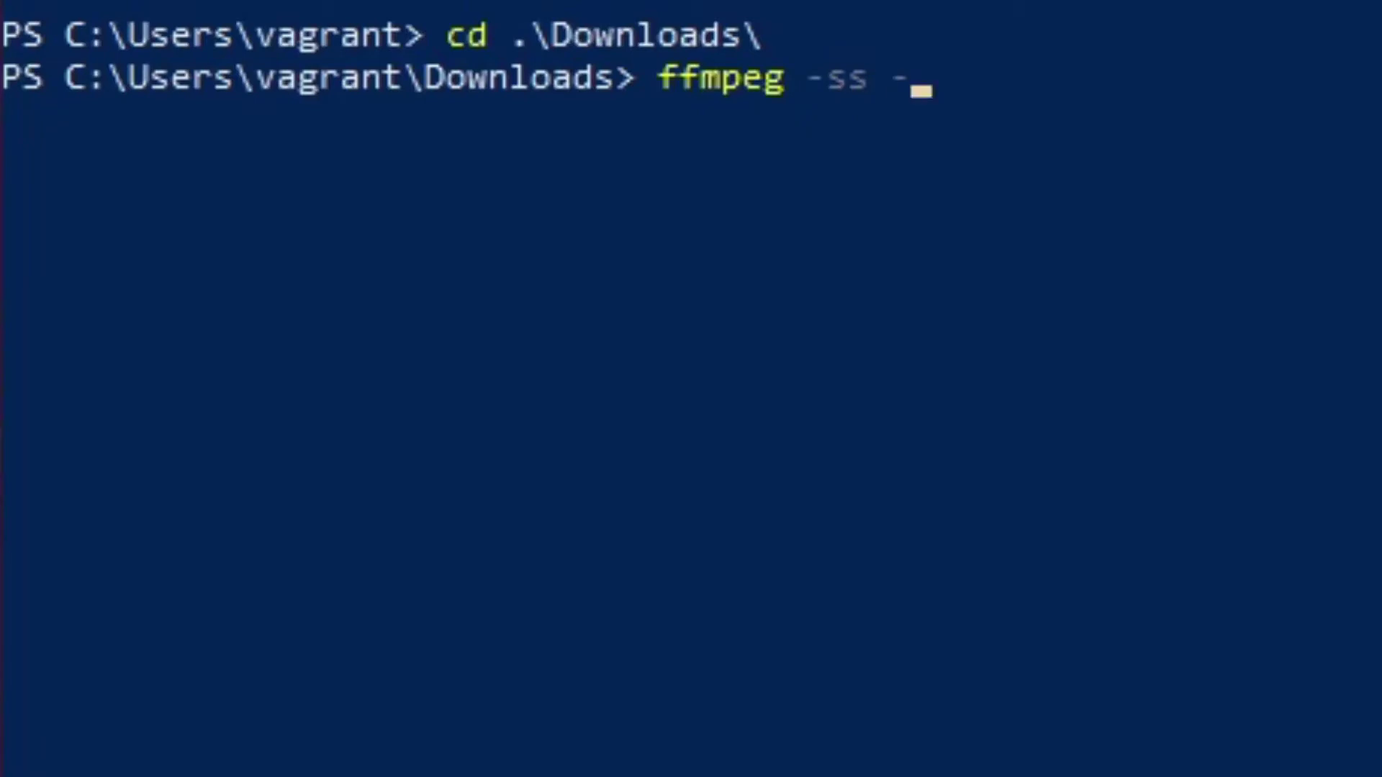
type("to")
key("BackSpace")
key("BackSpace")
type("03:")
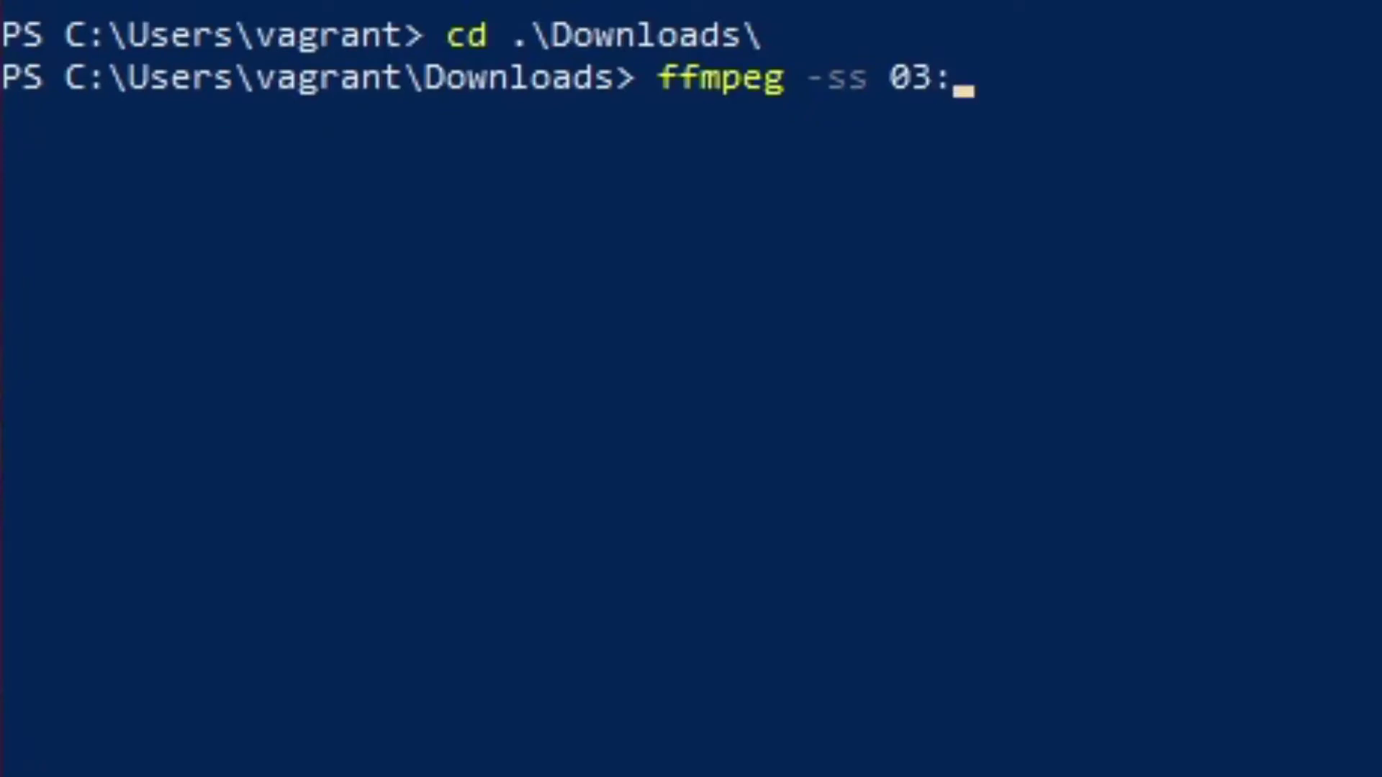
type("18:52")
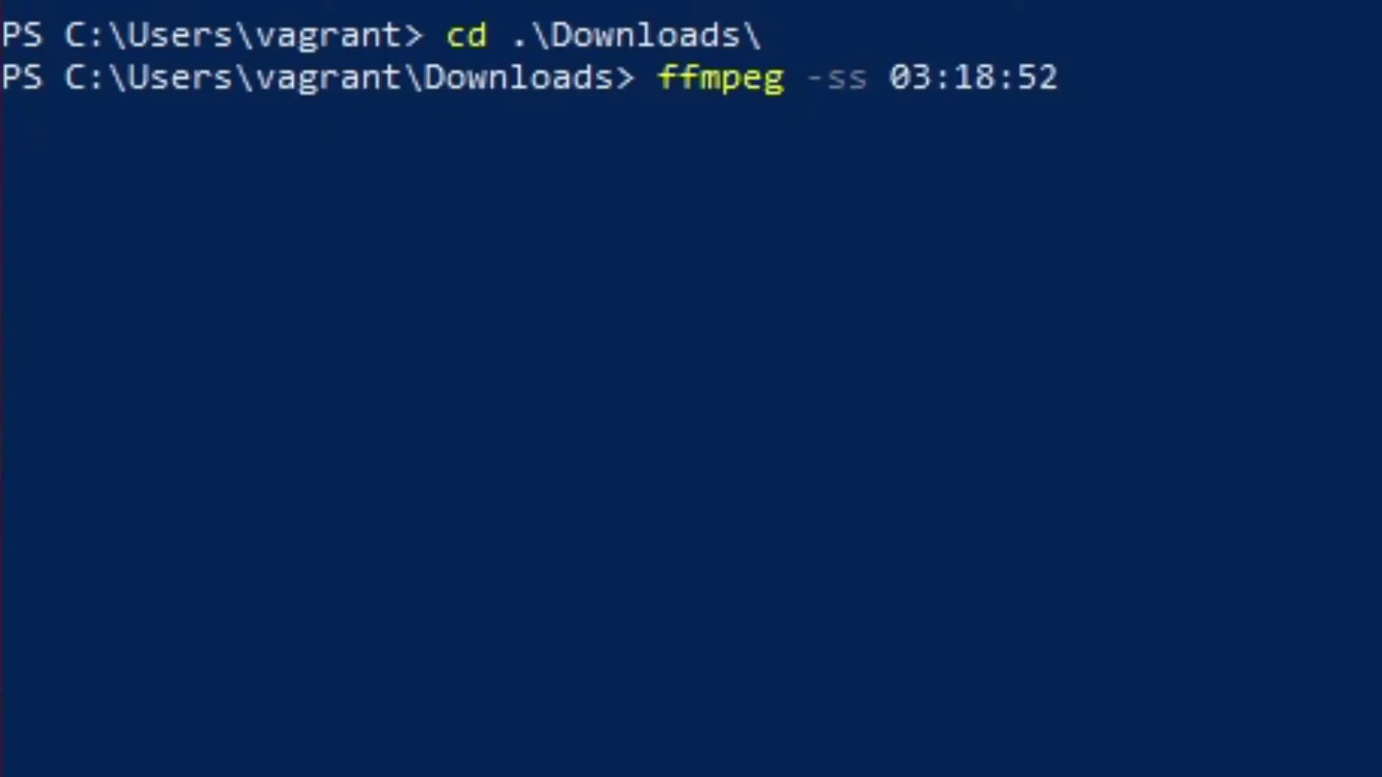
type(" -to 0")
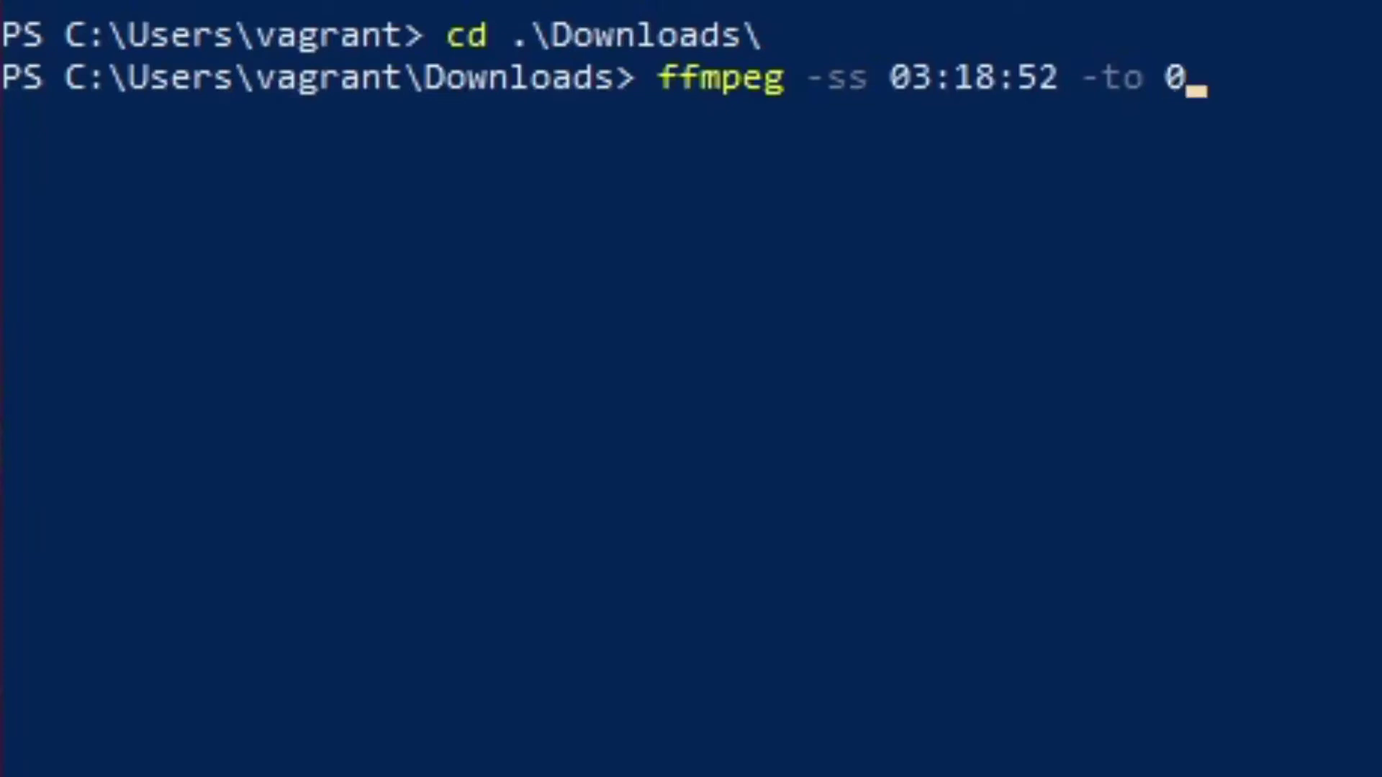
type("3:18:56")
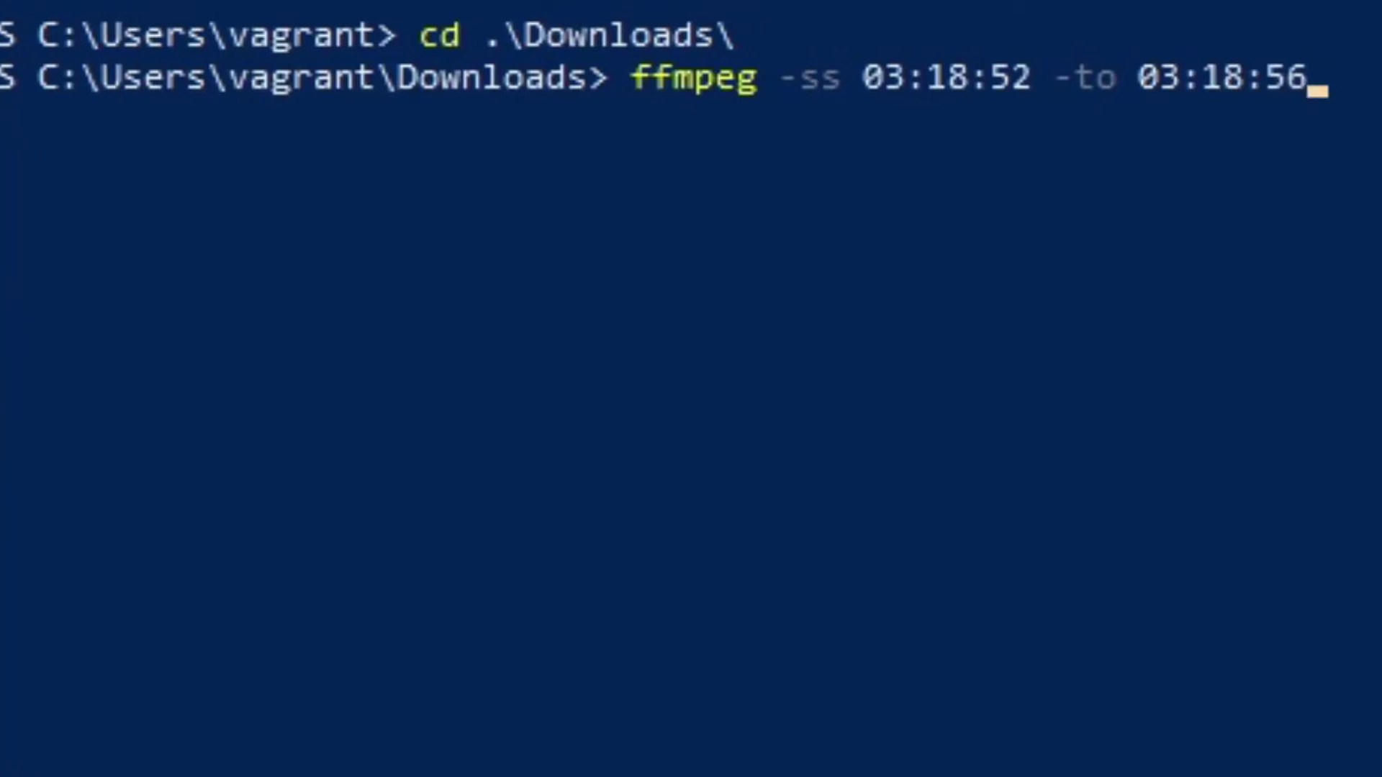
type(" -")
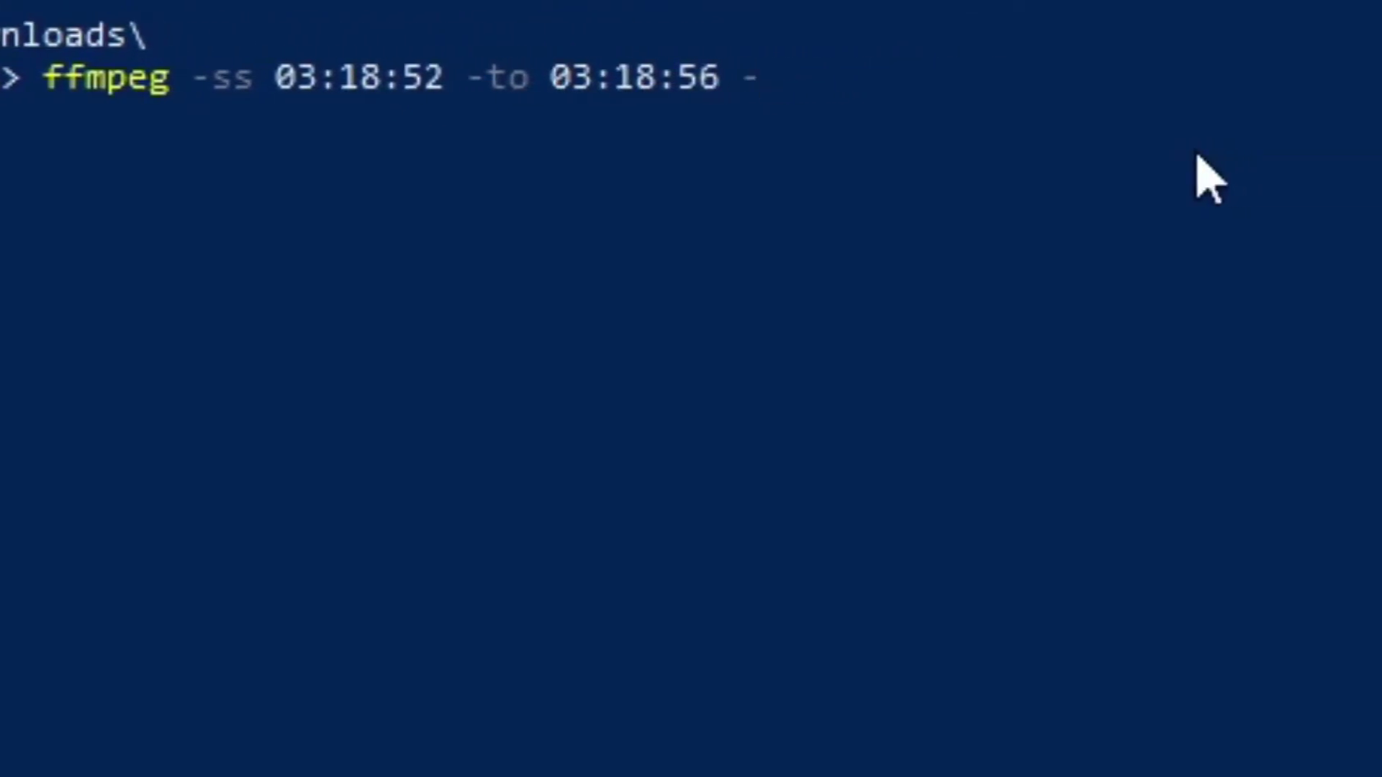
type("i $()")
key("Left")
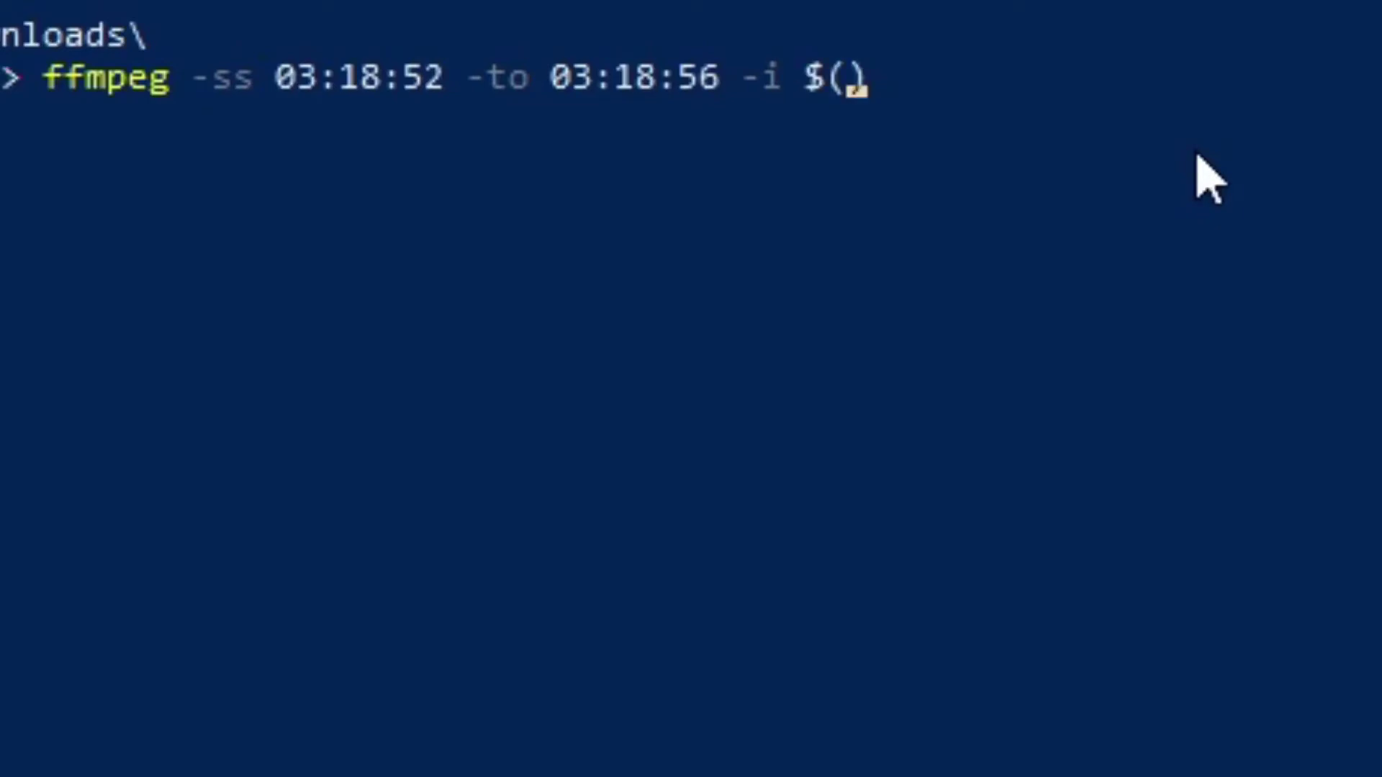
type("youtub")
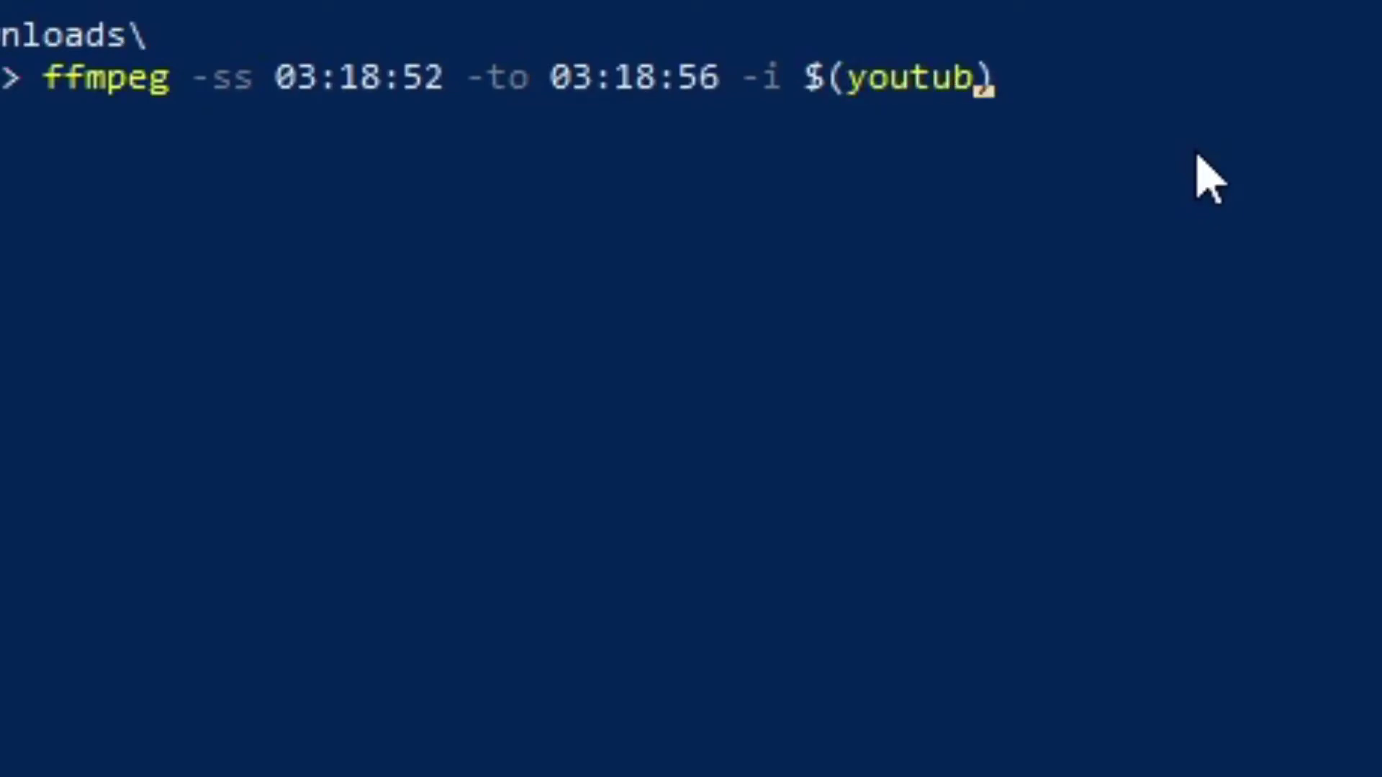
type("e-dl -")
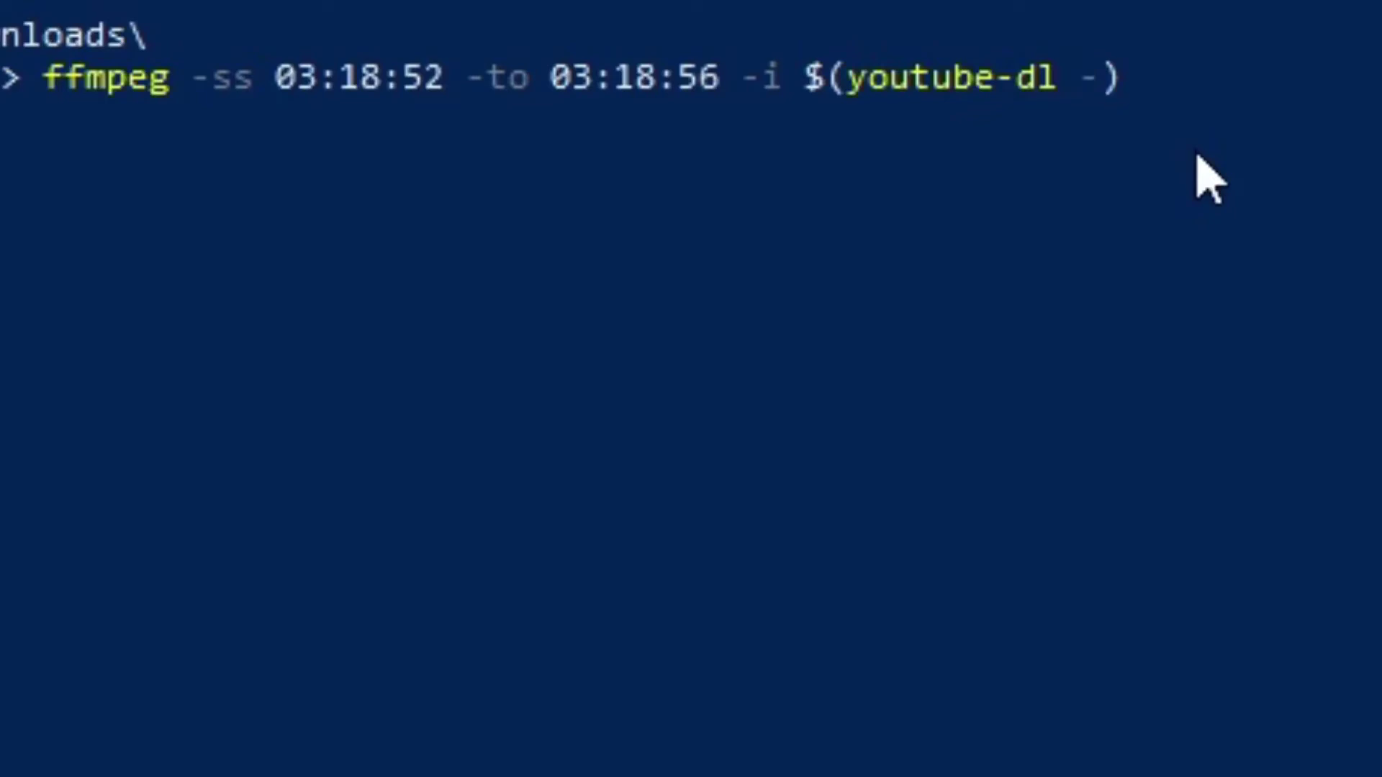
type("g ")
type("htt")
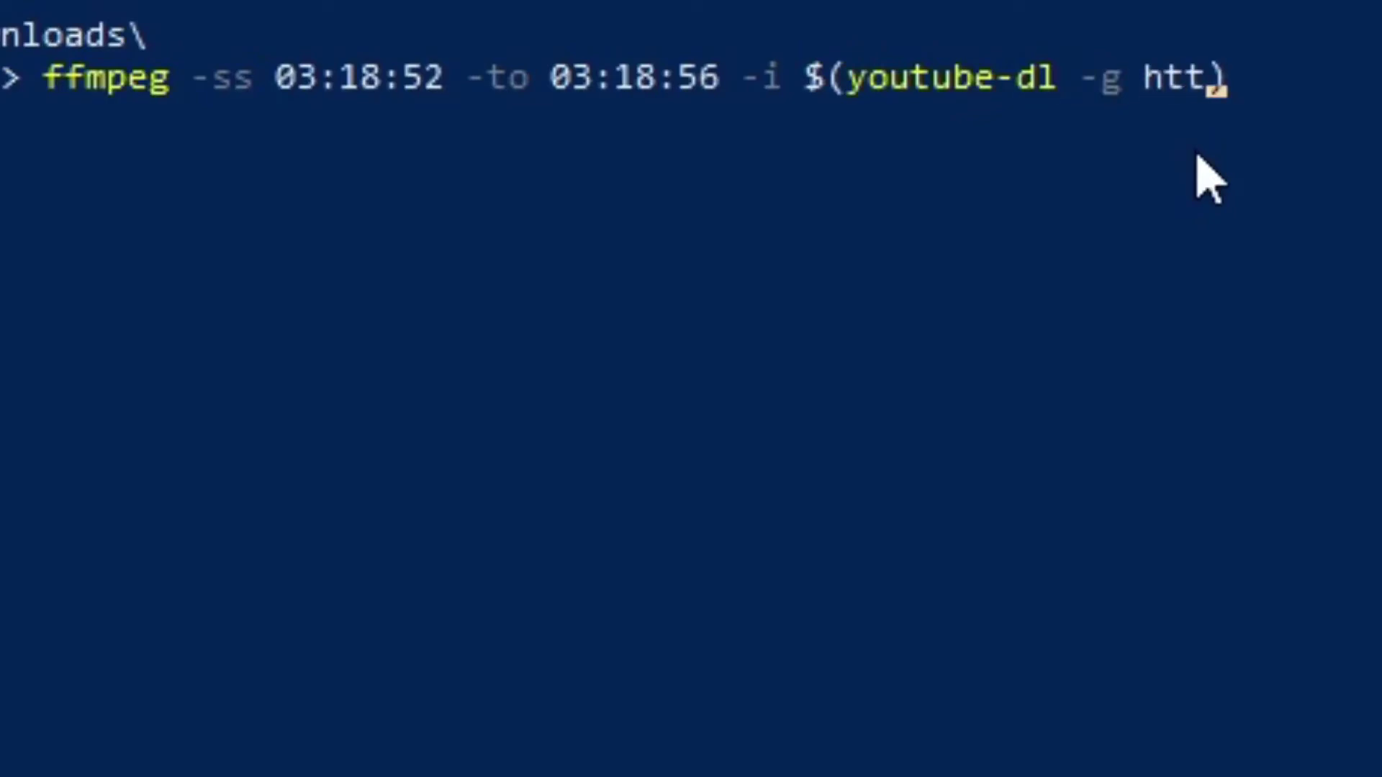
type("ps://w")
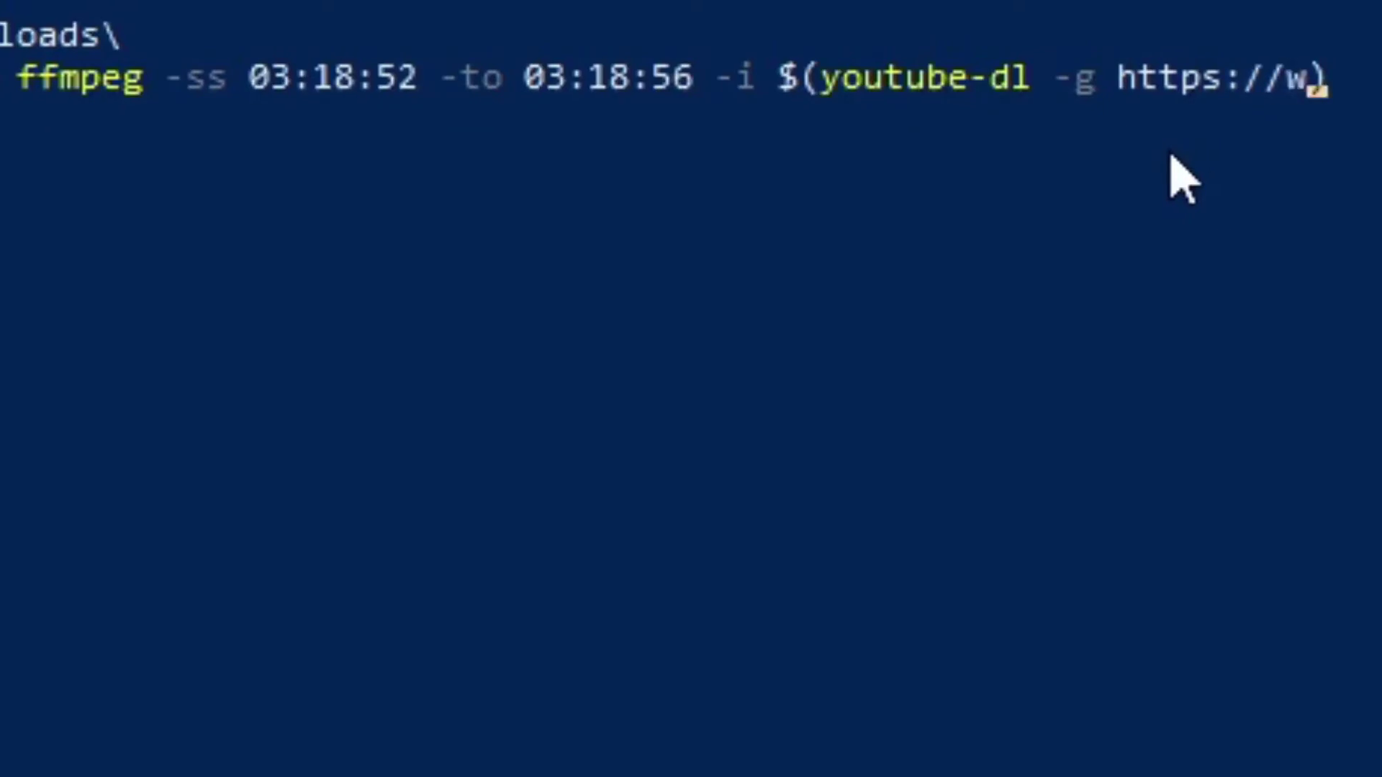
key("BackSpace")
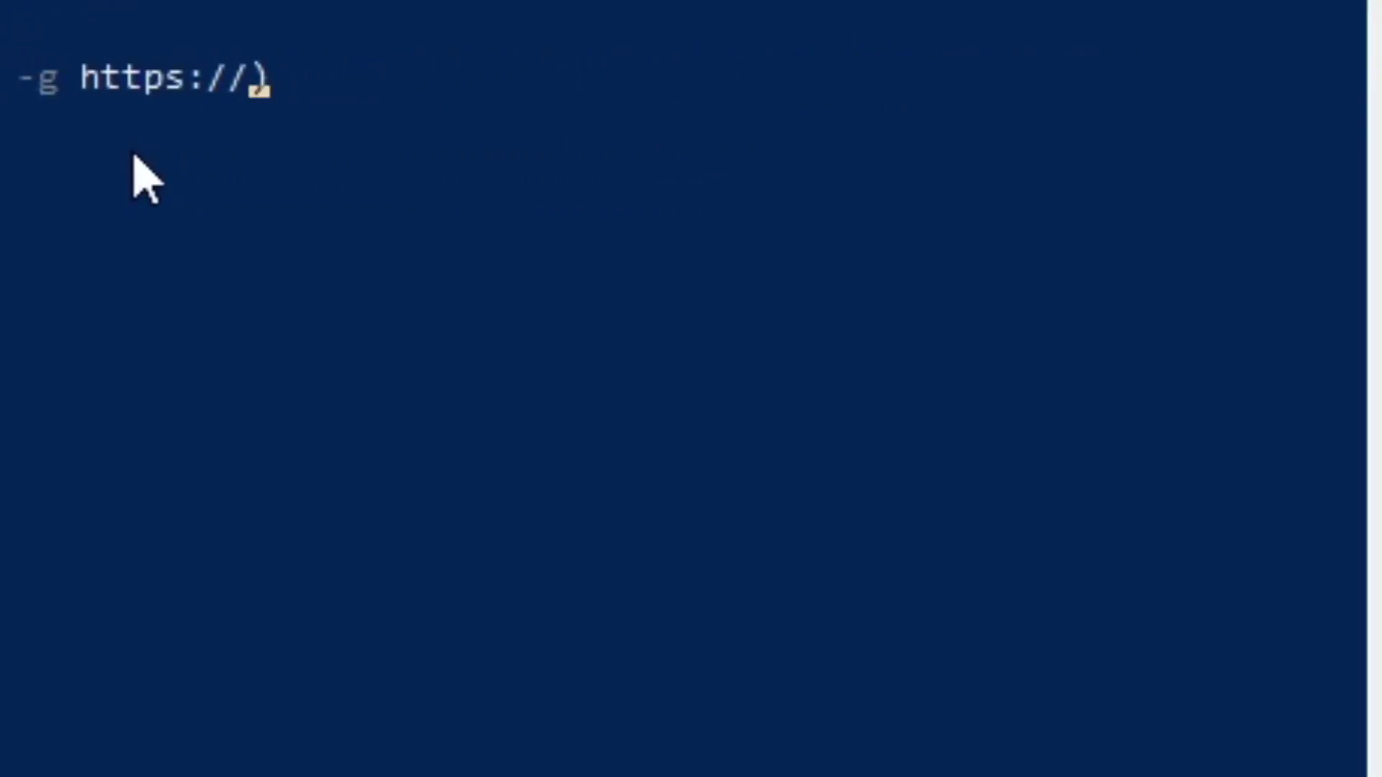
type("www.t")
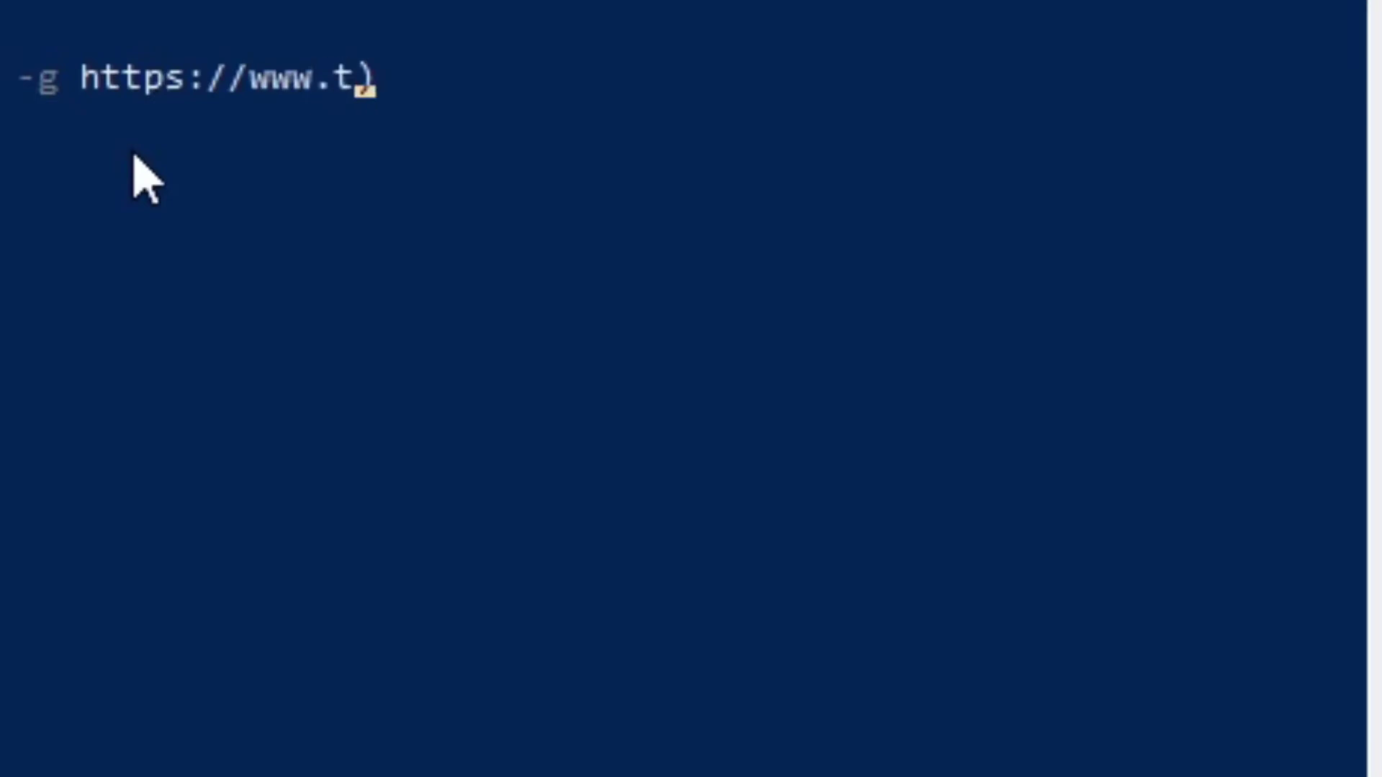
type("witch.tv/")
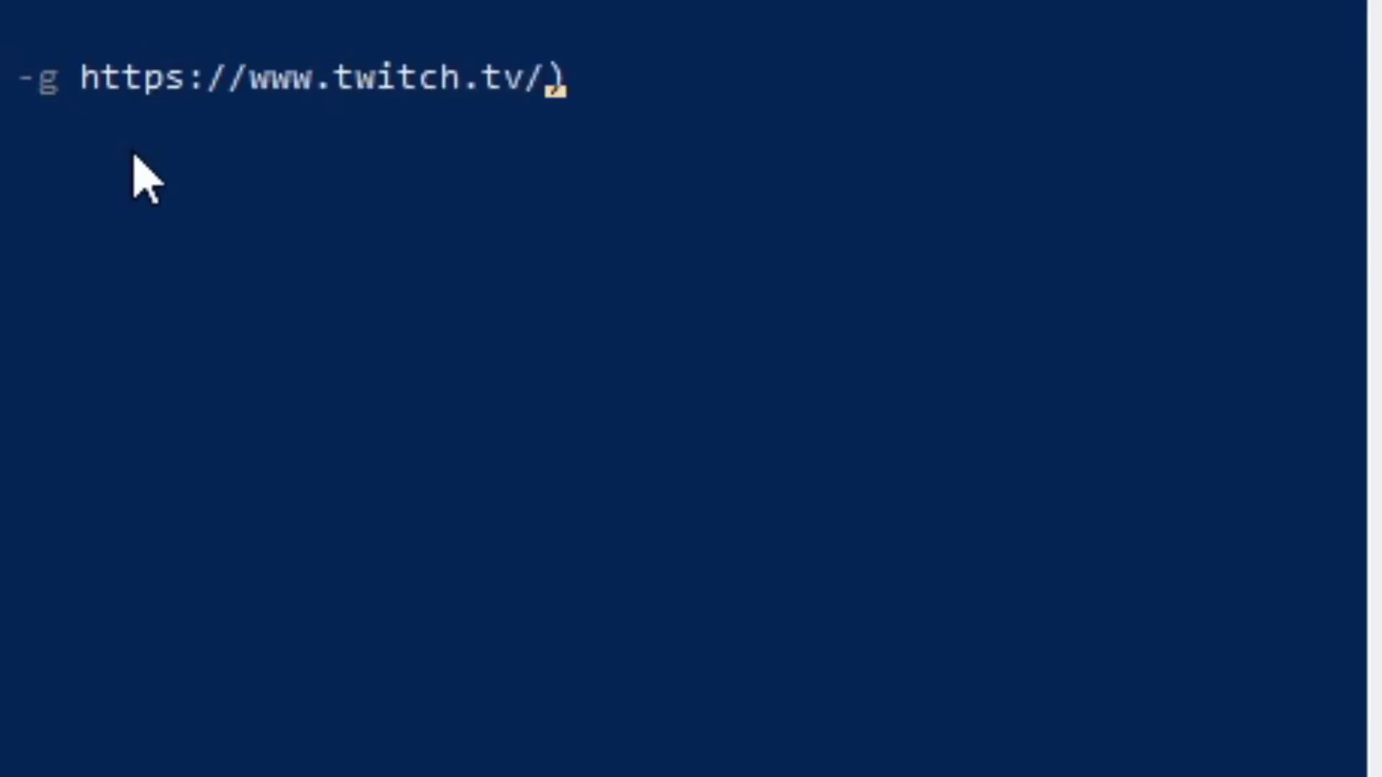
type("videos/10")
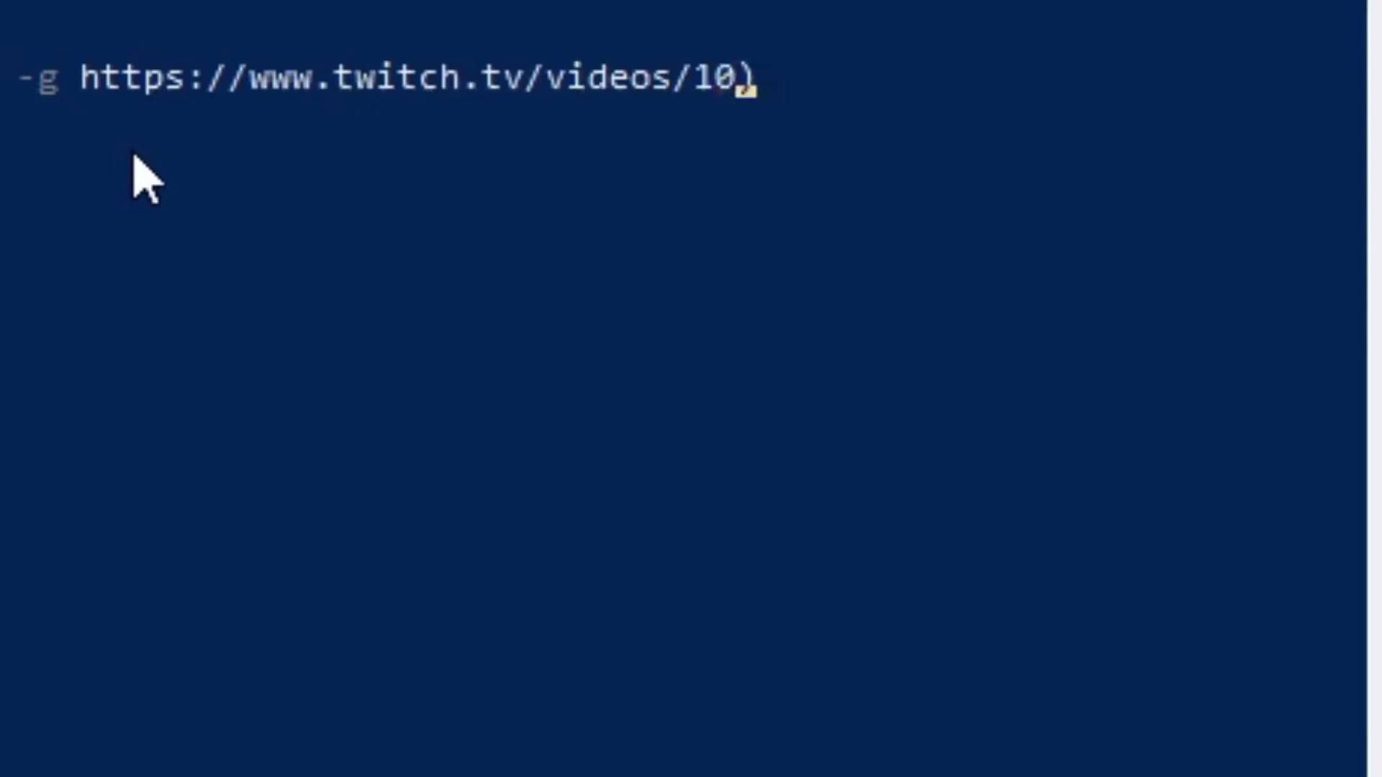
type("734951")
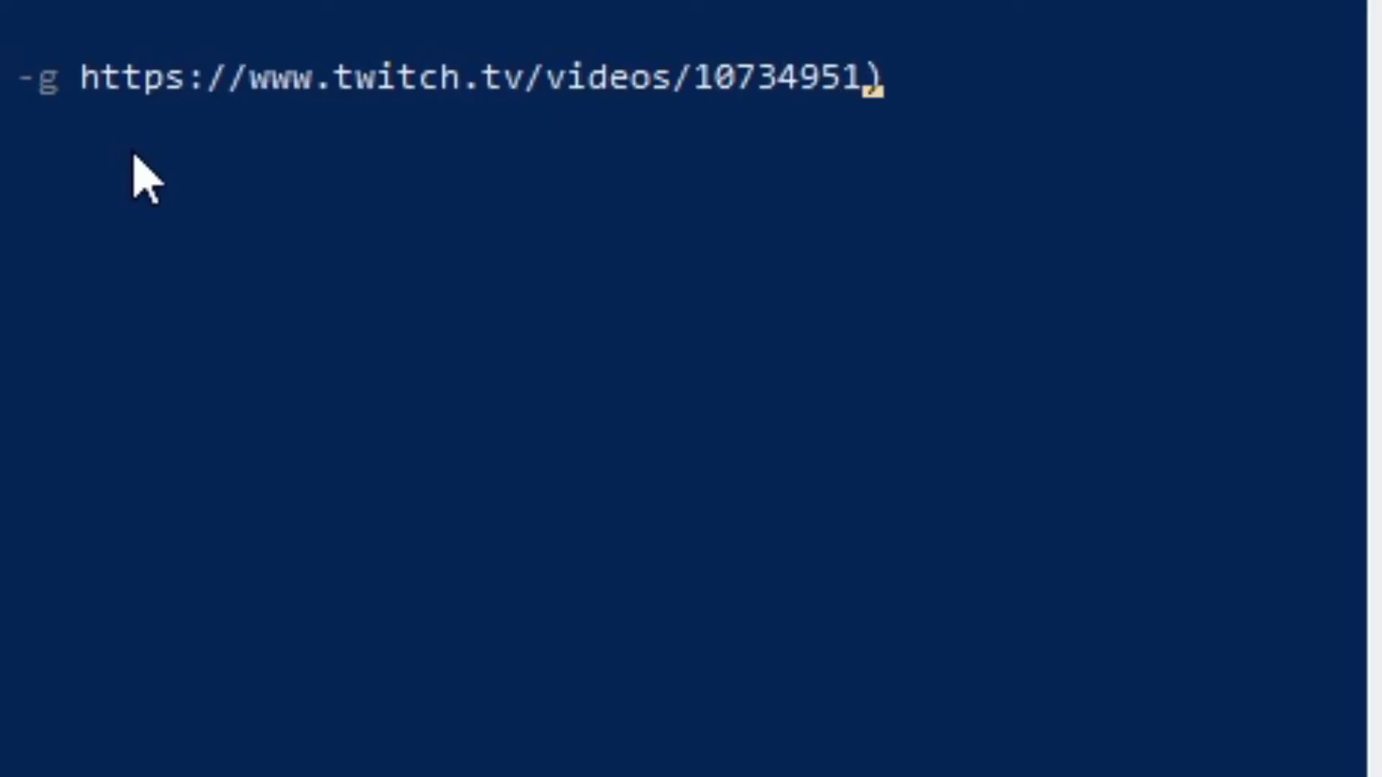
type("90")
key("Right")
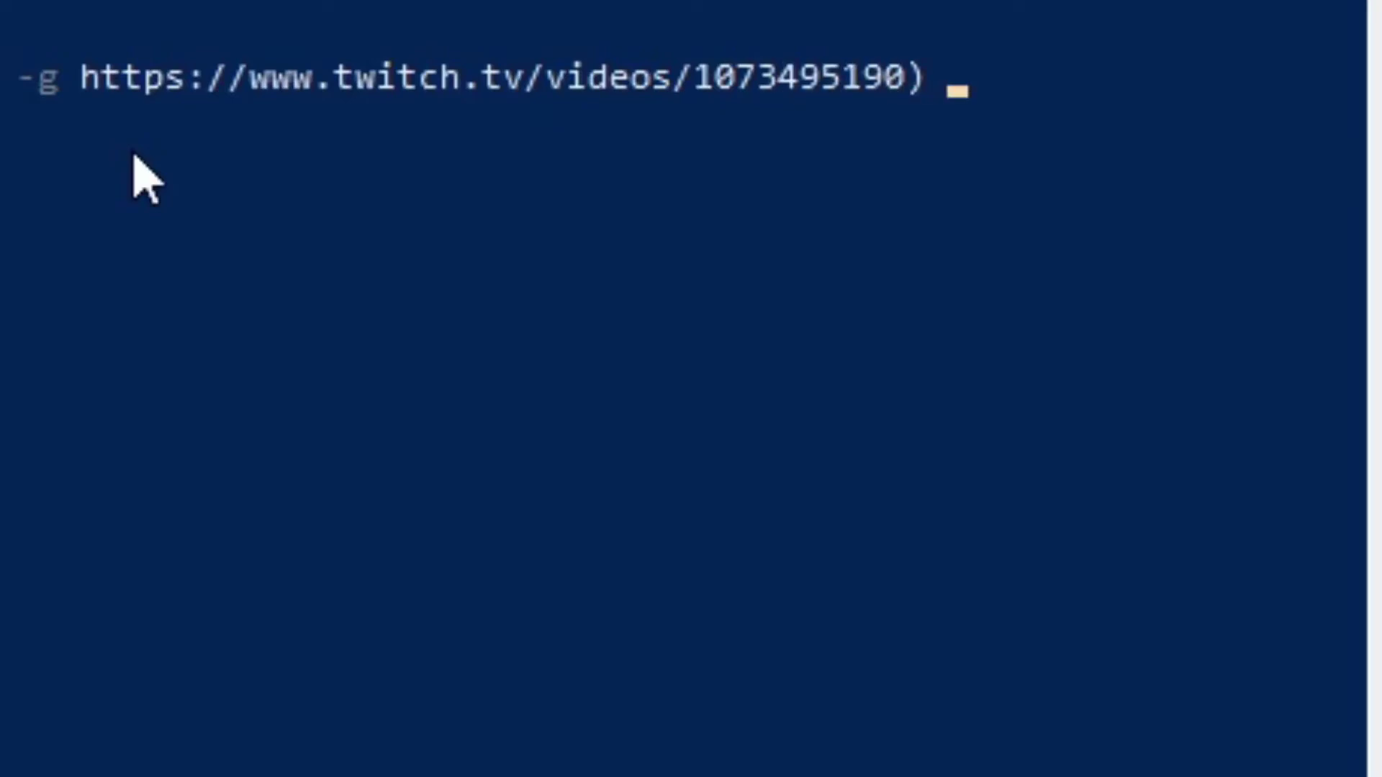
type(".\\")
type("nic")
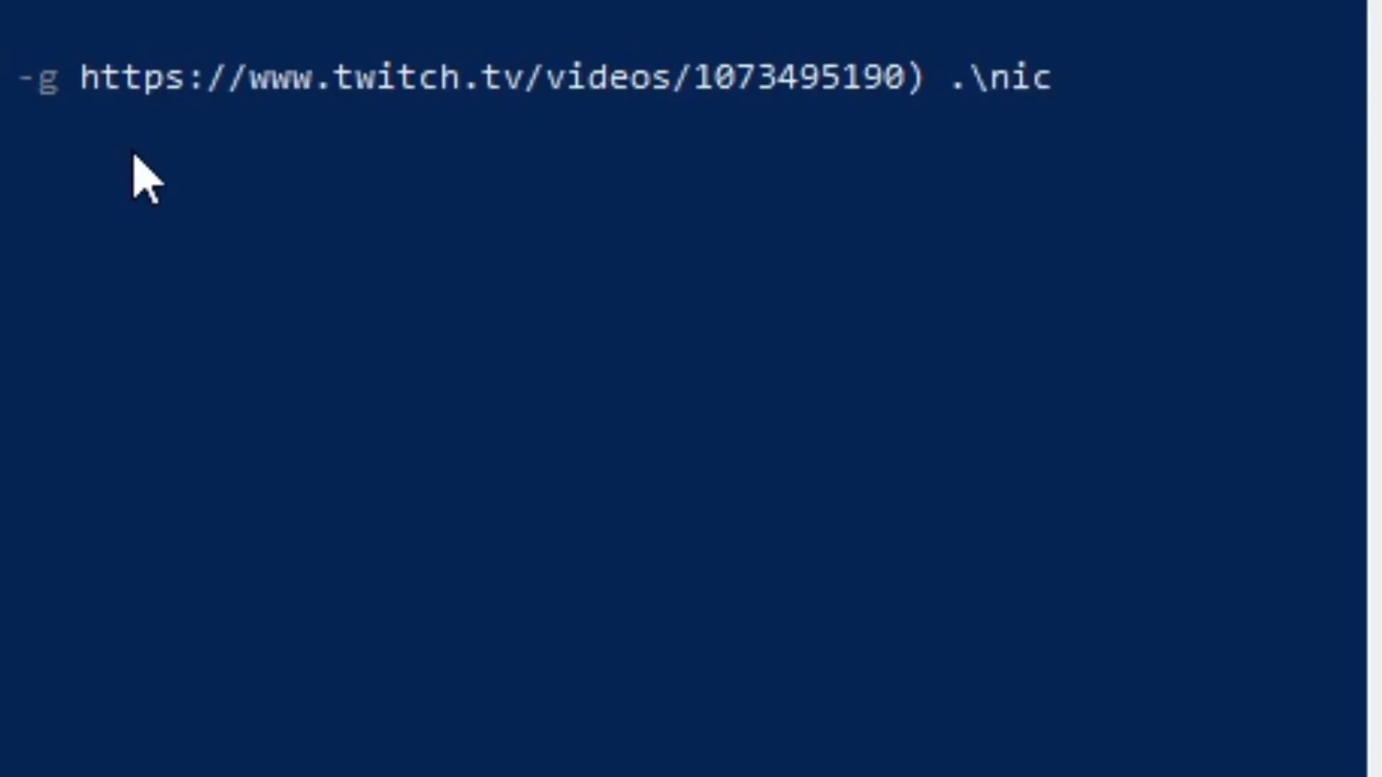
type("e-kill.mp4")
key("Return")
type("start vlc .\\nic")
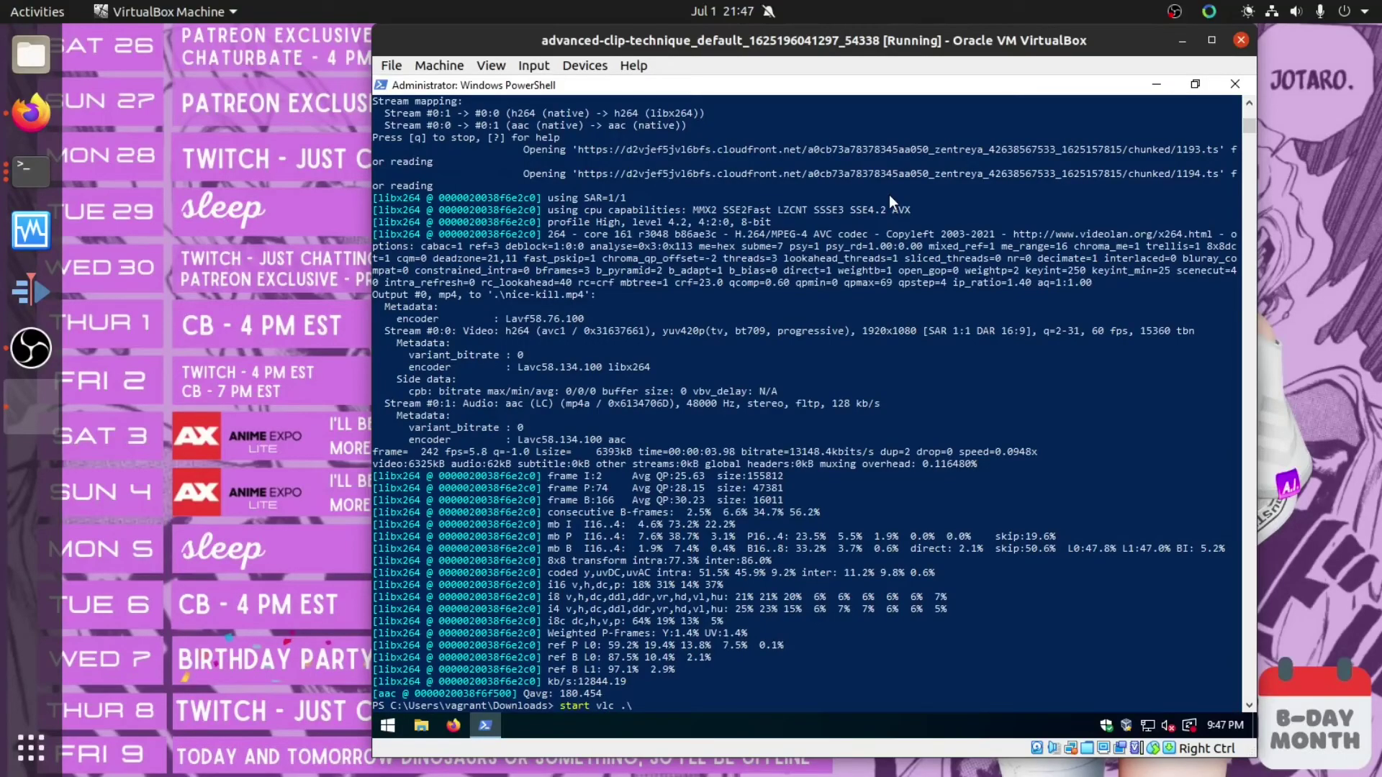
Step: Open nice-kill.mp4 in VLC with start vlc .\nice-kill.mp4
key("Tab")
key("Return")
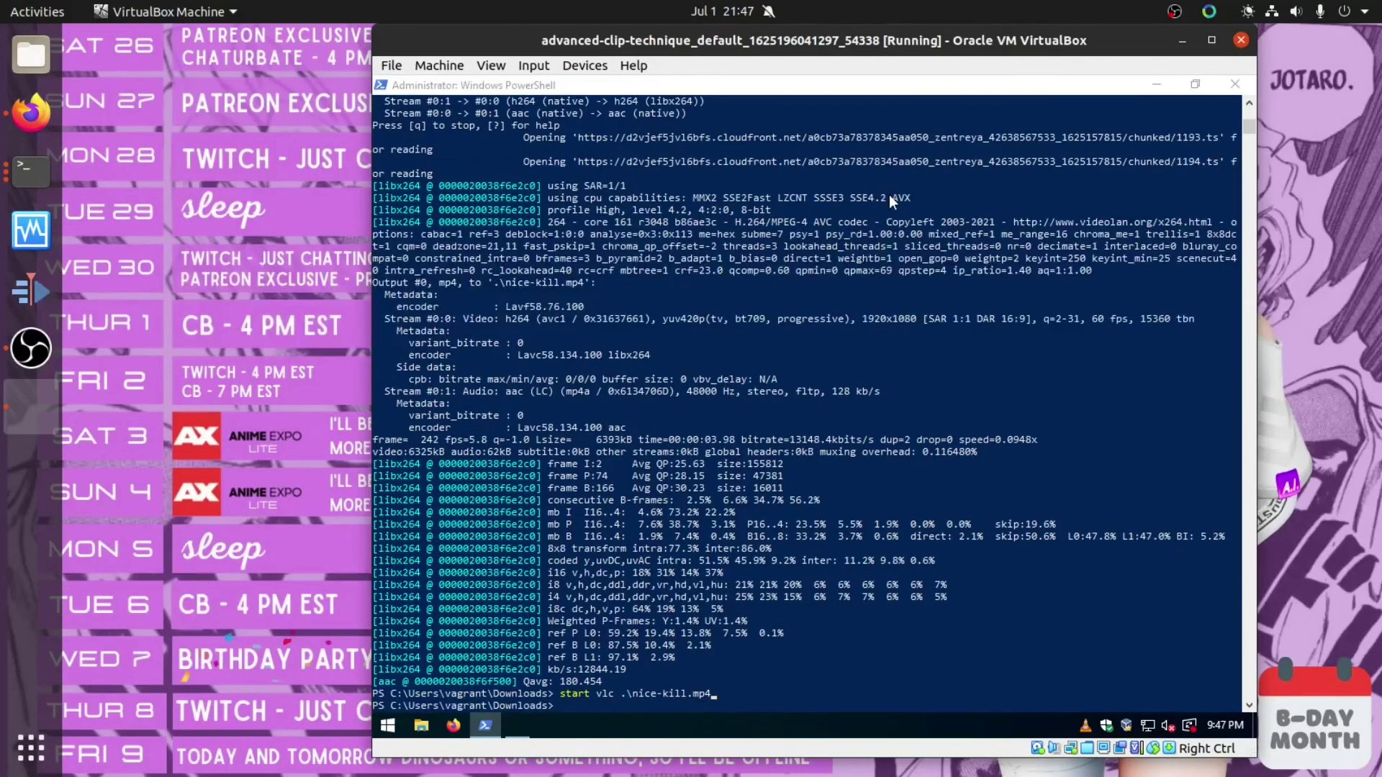